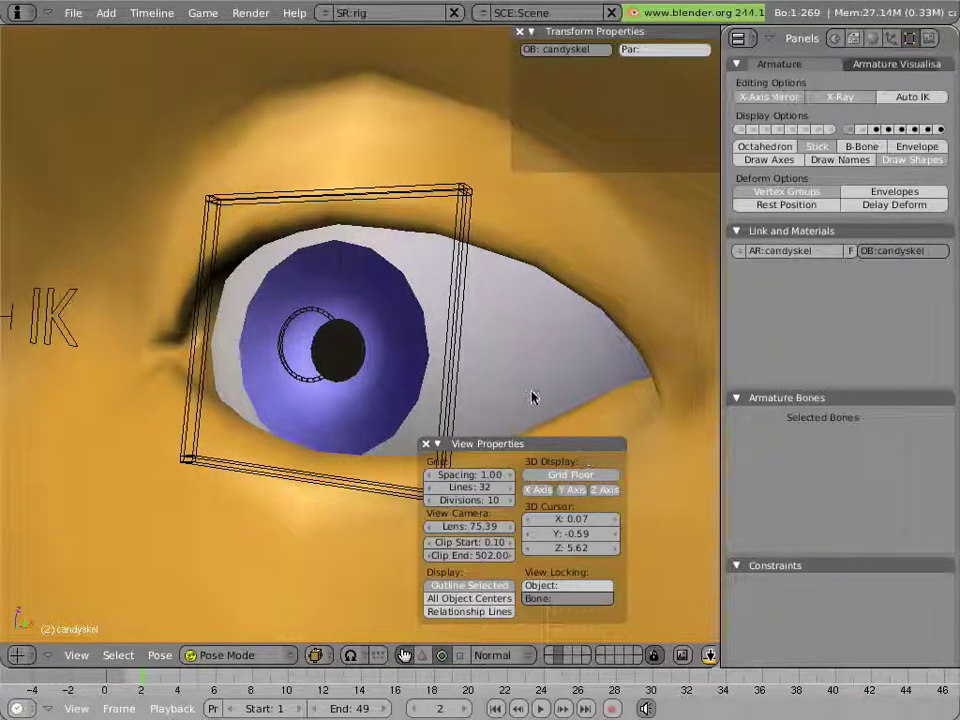
- Zoom and orbit to a near-frontal view of both of Mancandy's eyes
scroll(300, 352, down, 4)
scroll(300, 352, up, 4)
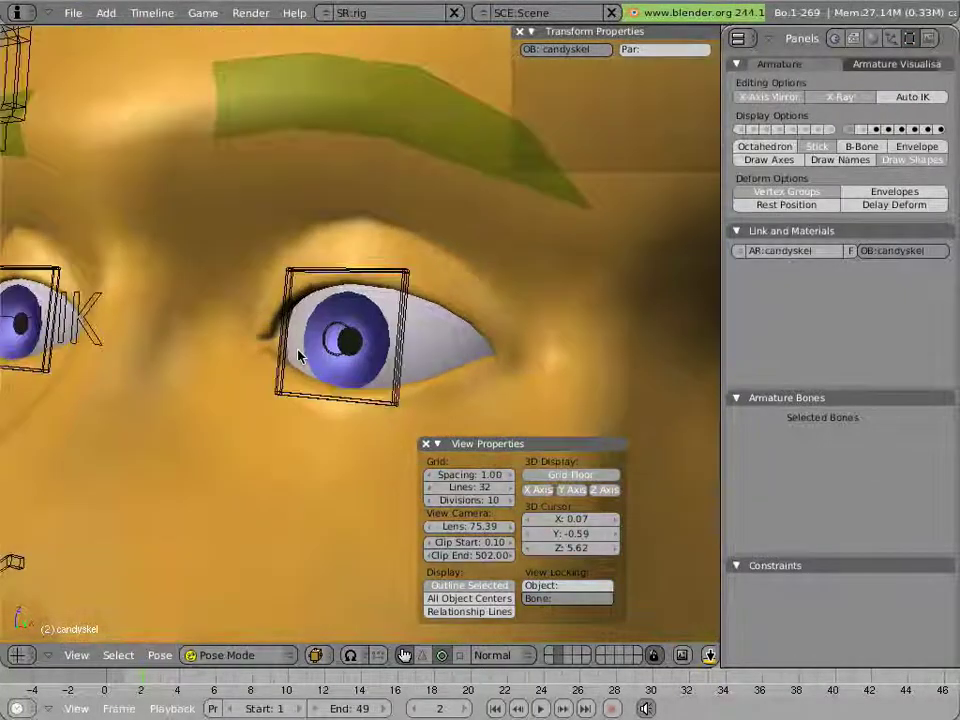
scroll(300, 352, down, 3)
scroll(298, 355, down, 2)
scroll(298, 355, up, 2)
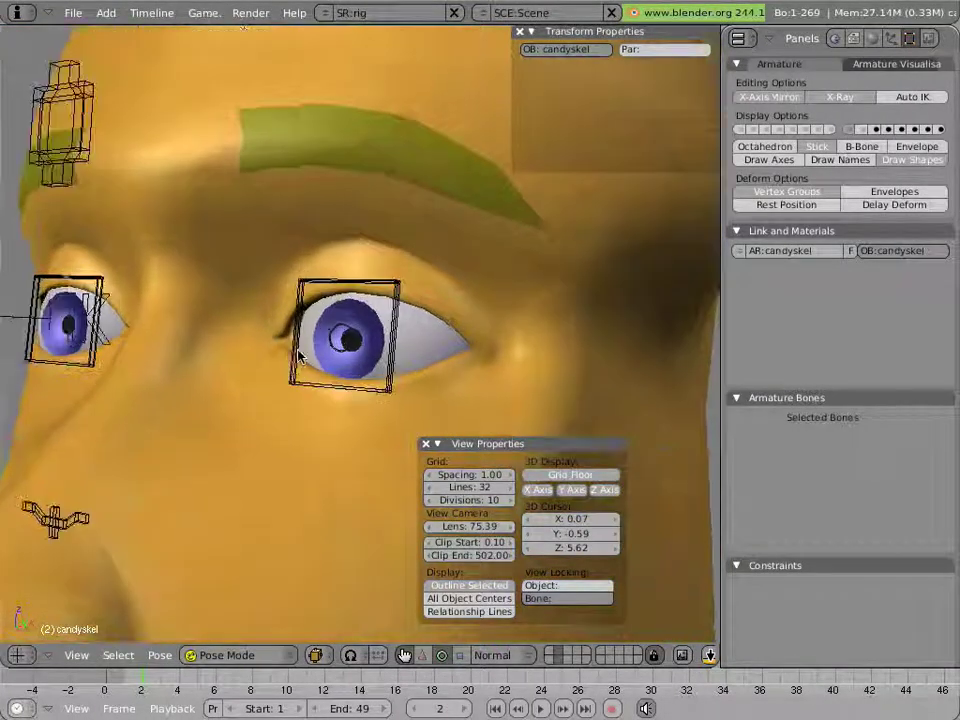
scroll(298, 355, up, 3)
scroll(298, 355, down, 2)
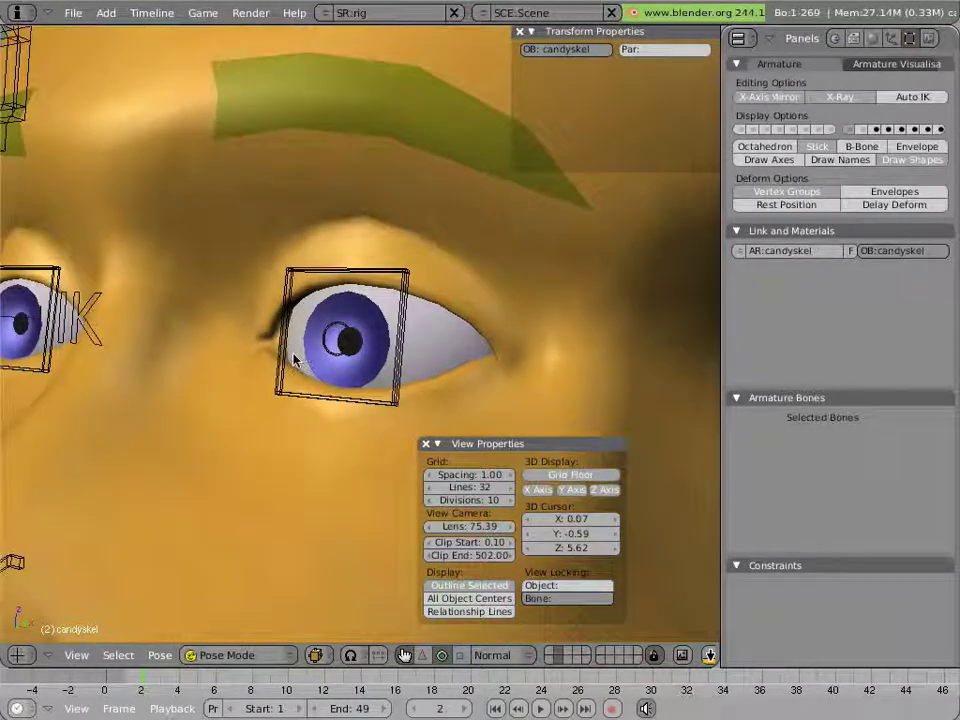
mouse_move(250, 355)
middle_down()
mouse_move(358, 369)
mouse_move(463, 358)
mouse_move(328, 356)
middle_up()
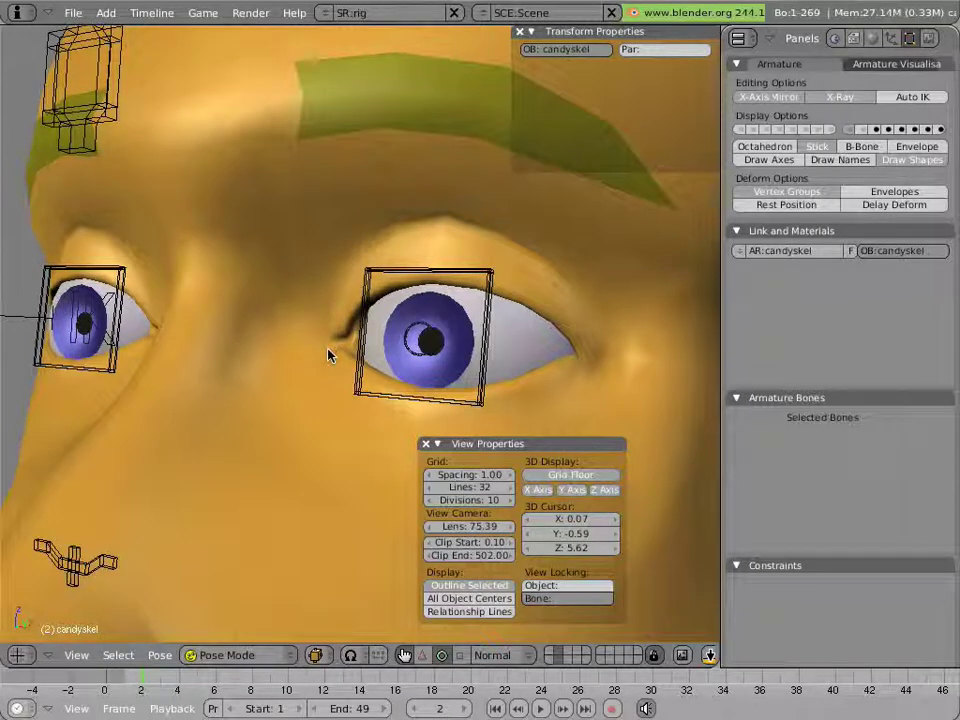
key(KP_4)
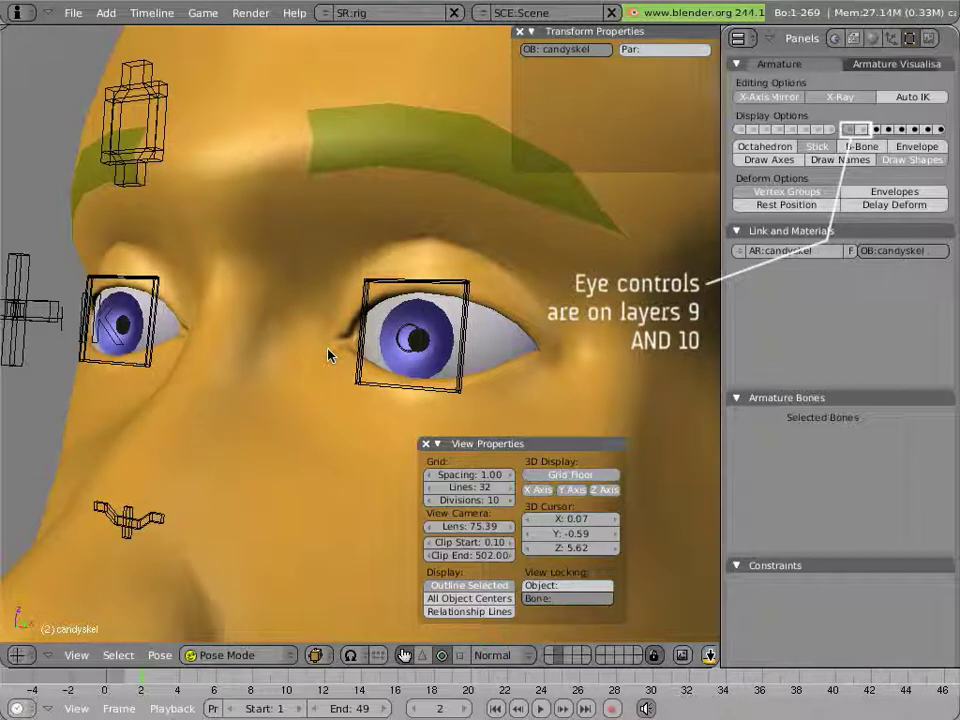
mouse_move(259, 381)
middle_down()
mouse_move(317, 377)
mouse_move(271, 380)
mouse_move(302, 381)
middle_up()
- Move the BOTeyetrak bone so the eyes follow it, then return it near its origin
right_click(130, 335)
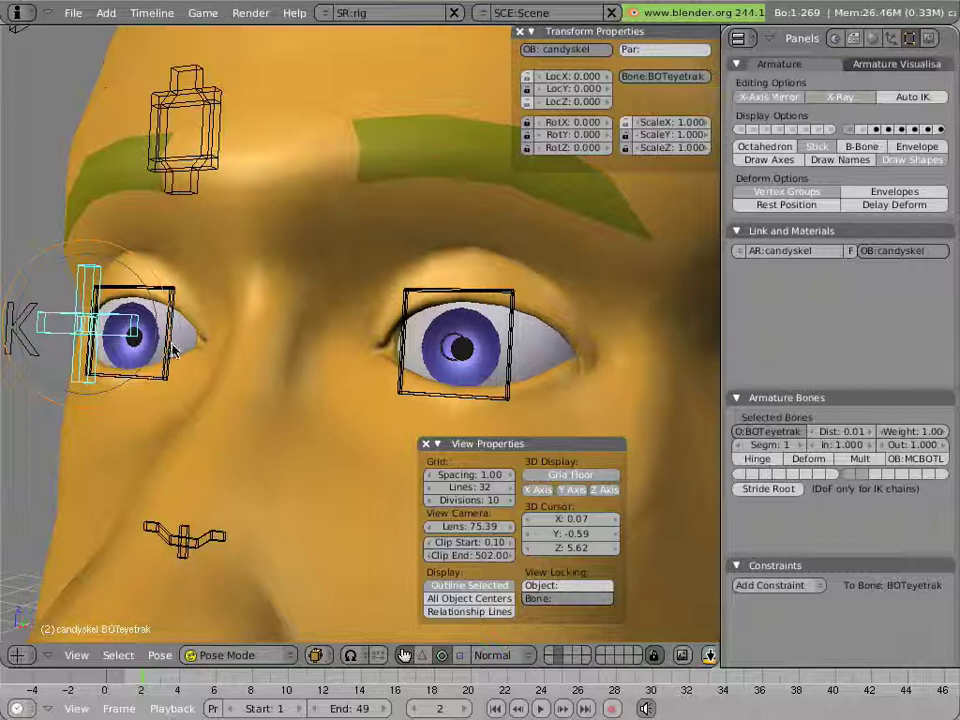
key(g)
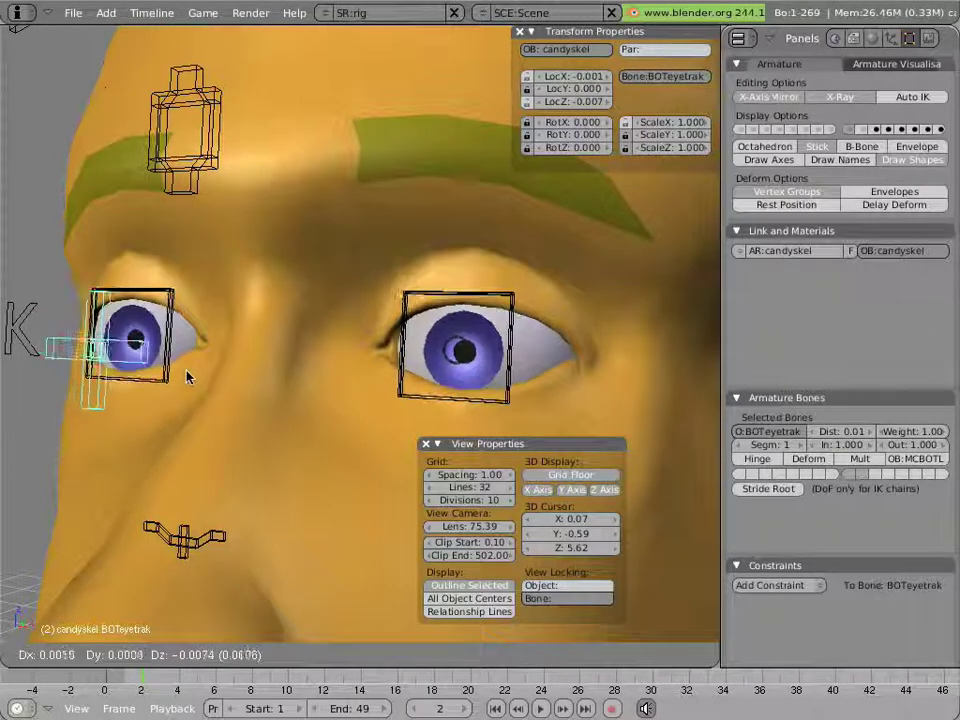
click(181, 374)
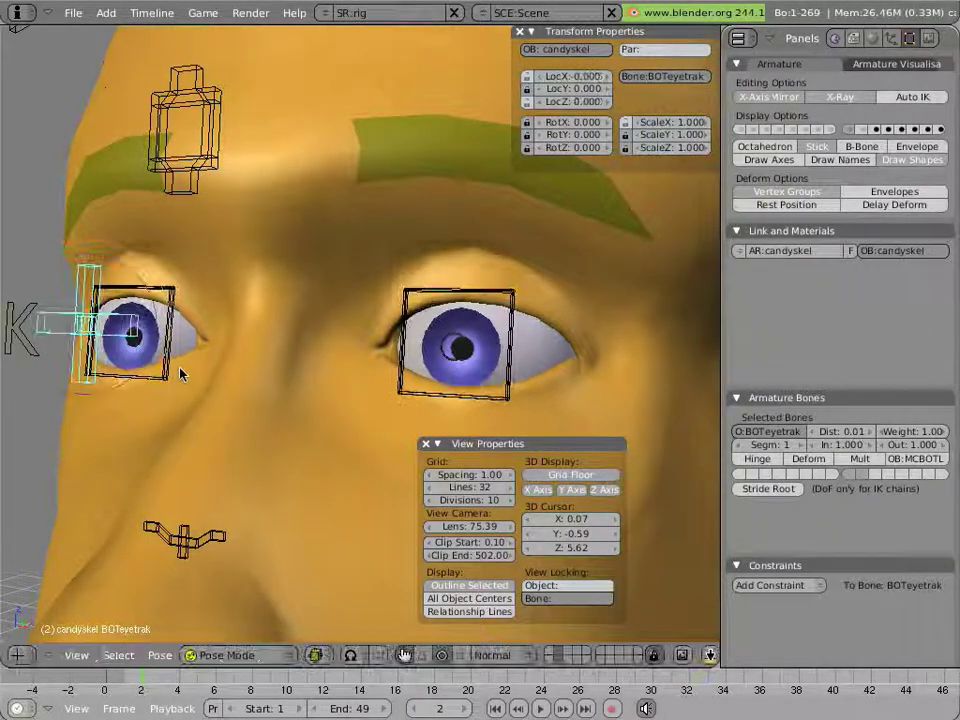
key(ctrl+space)
key(g)
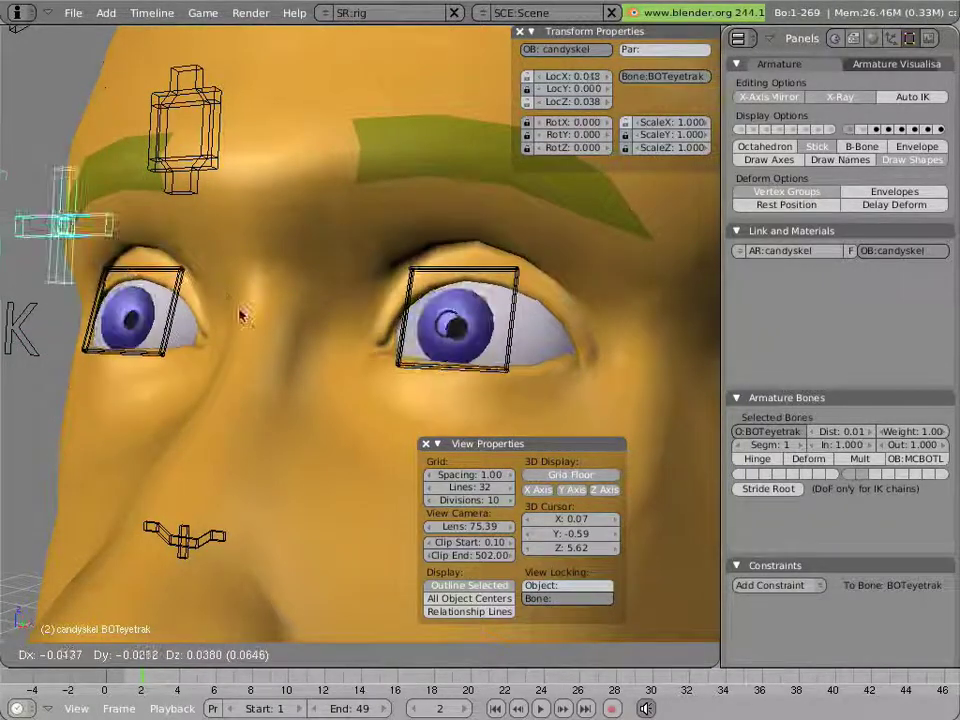
click(227, 389)
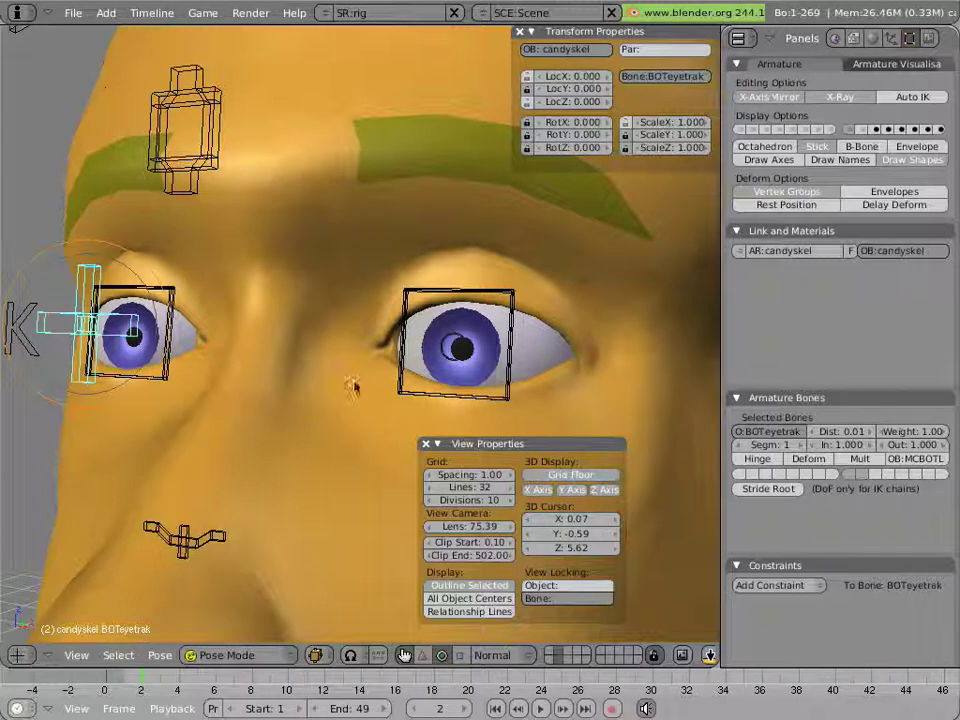
- Scale down and lower BOT_eyelid_L to close the eyelid, then clear its scale
right_click(413, 381)
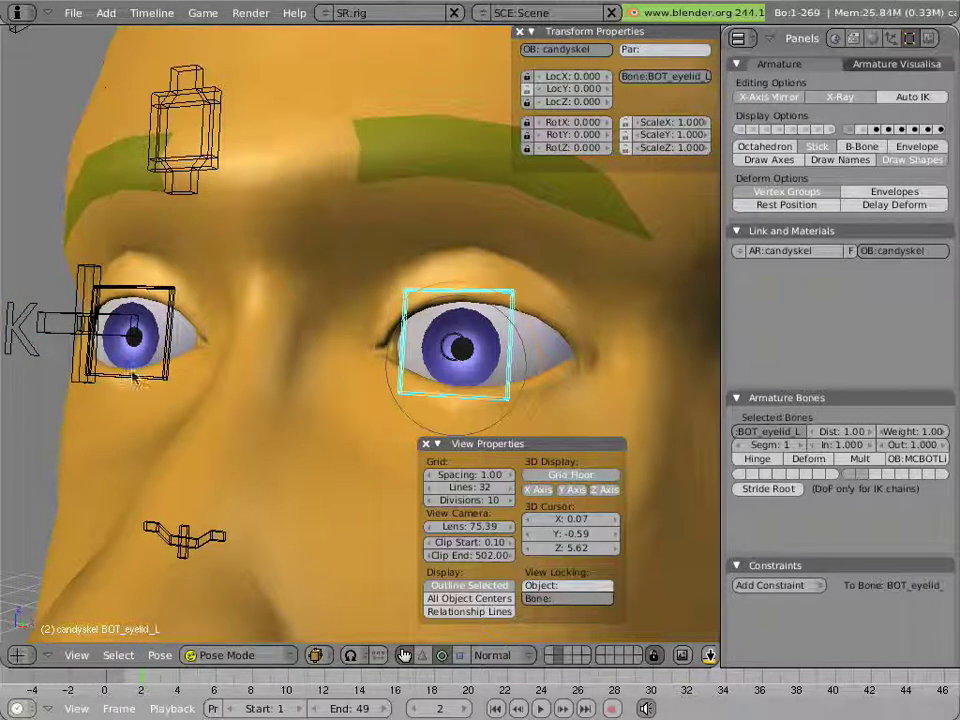
right_click(133, 376)
right_click(401, 404)
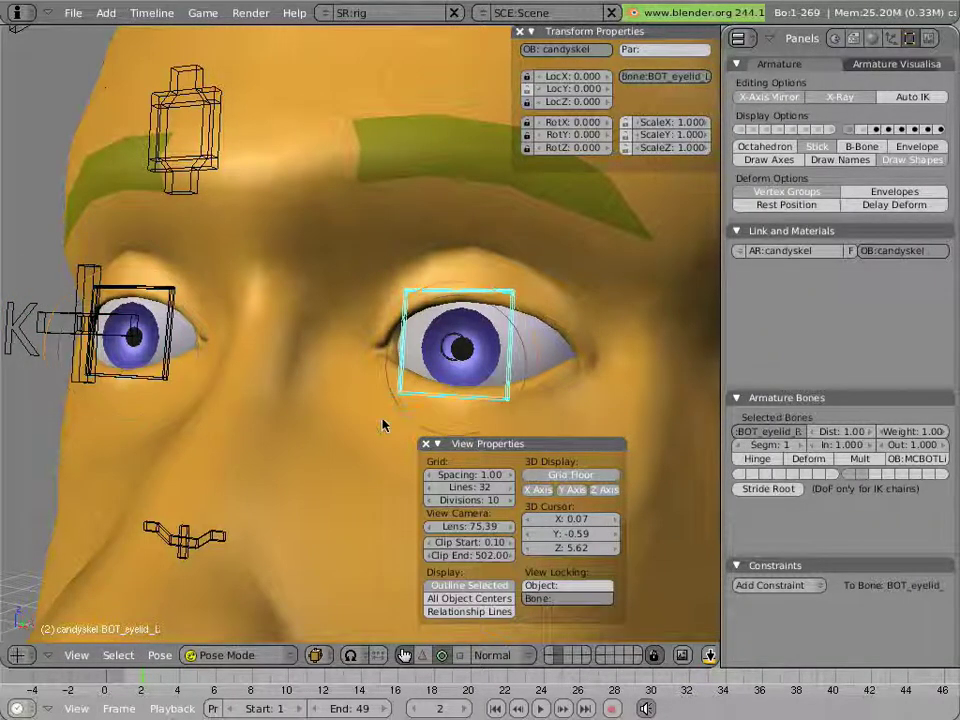
key(s)
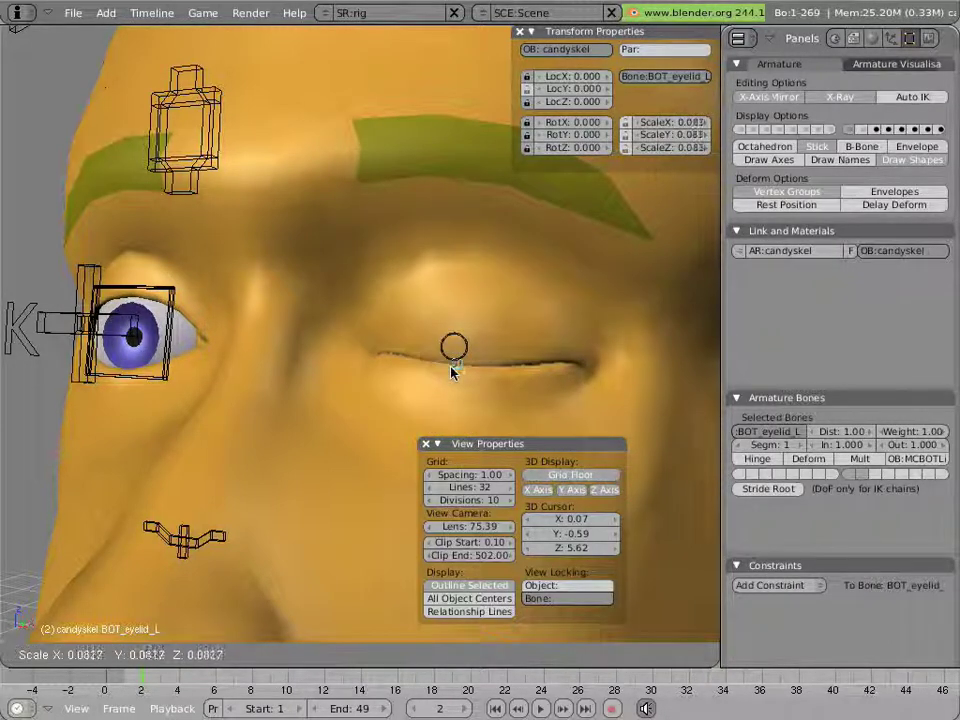
click(392, 430)
key(g)
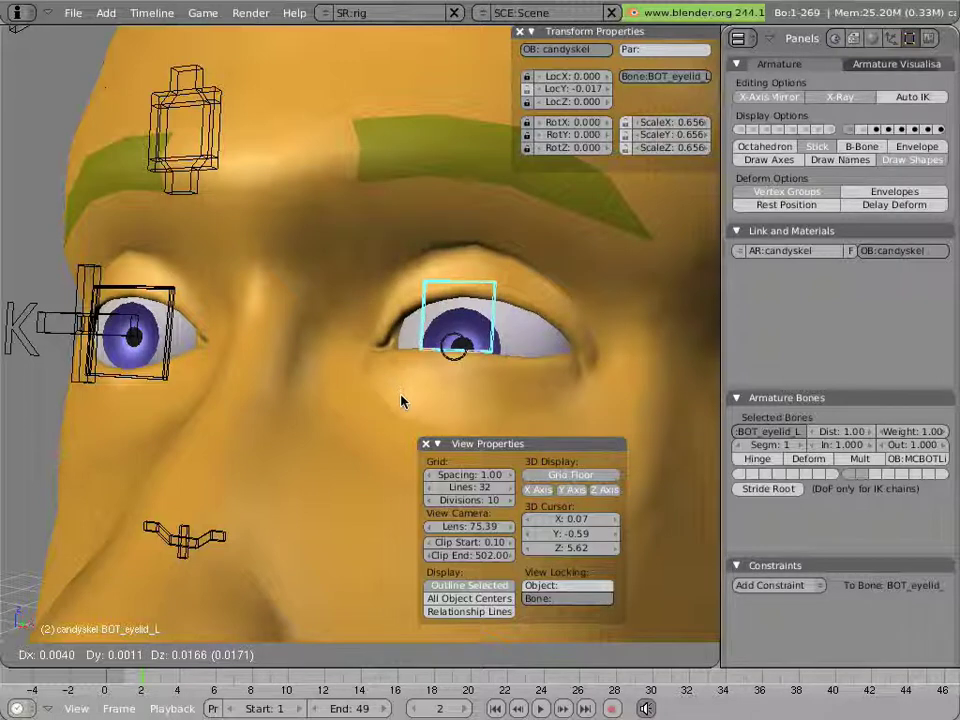
click(395, 452)
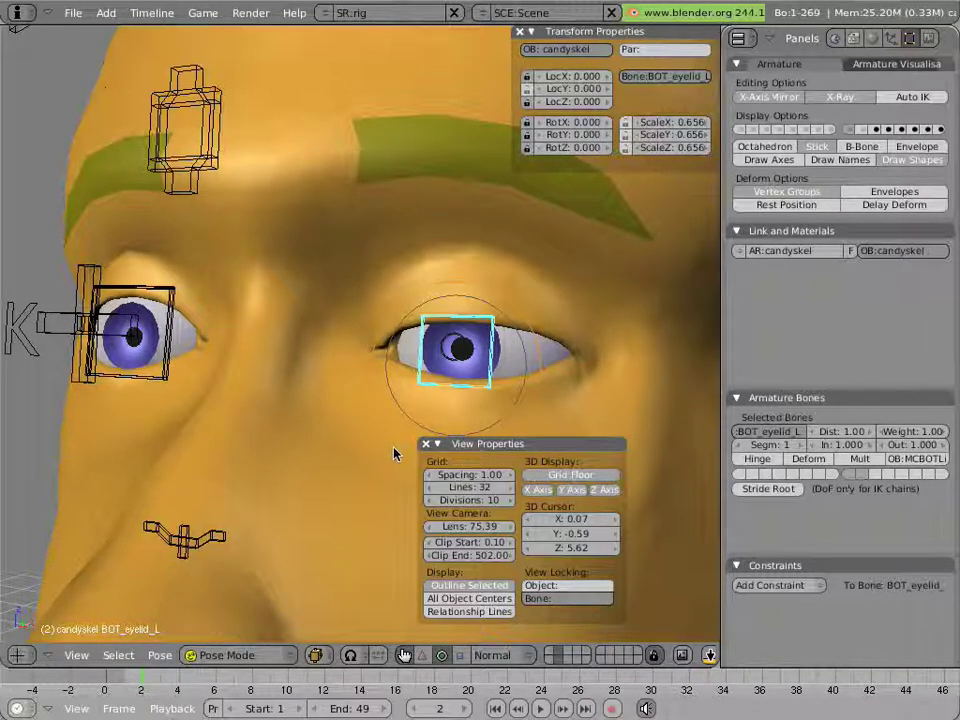
key(alt+s)
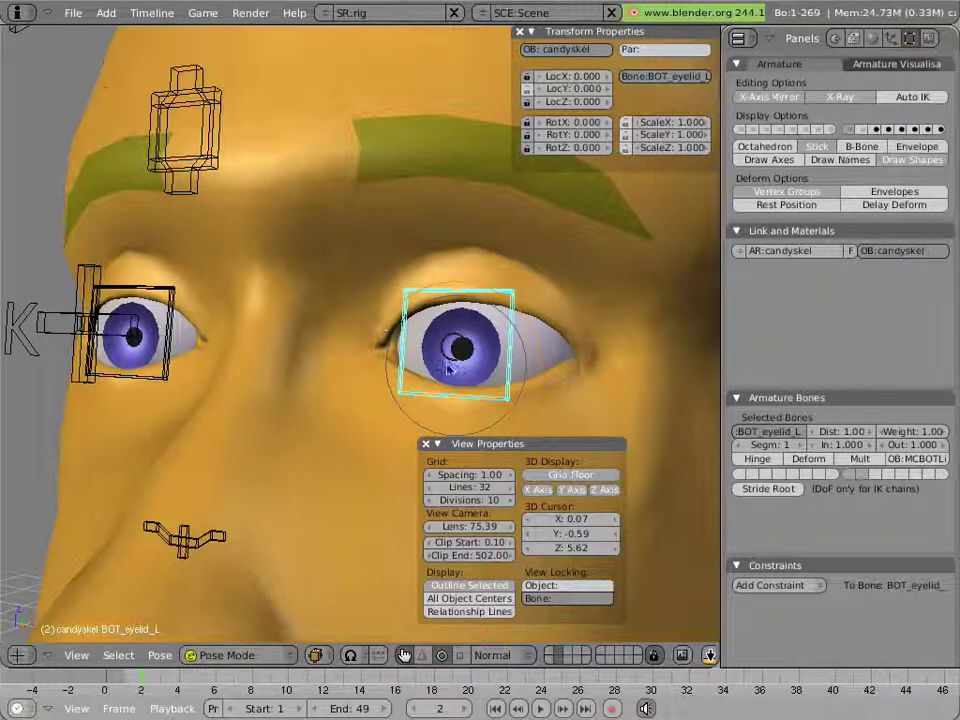
- Scale the BOTpupil bone up to dilate the pupil, then cancel back to scale 1
right_click(450, 370)
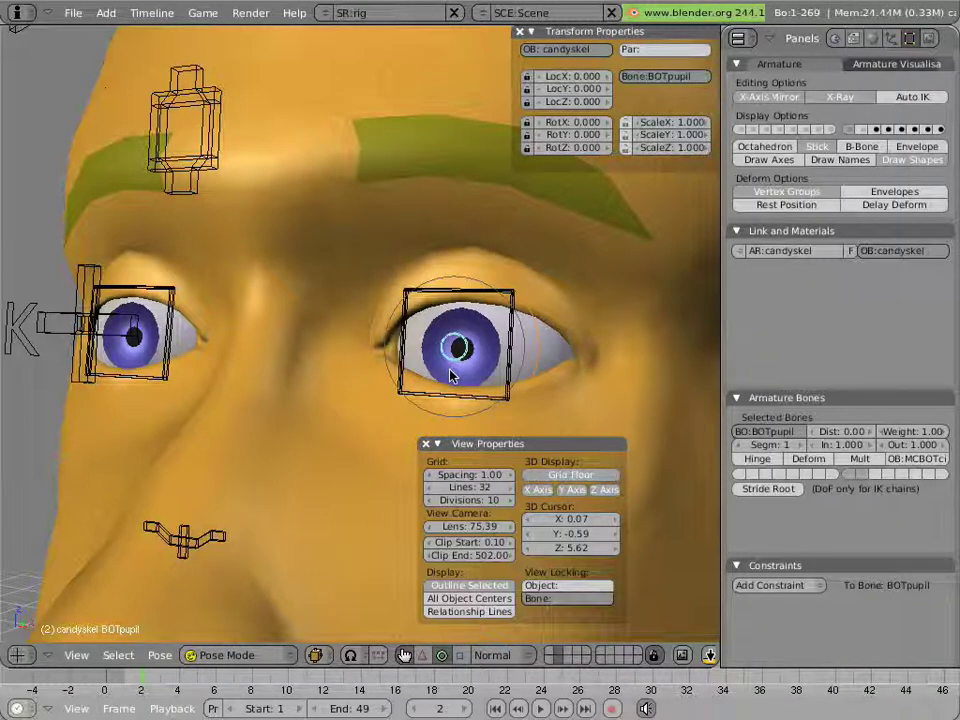
key(s)
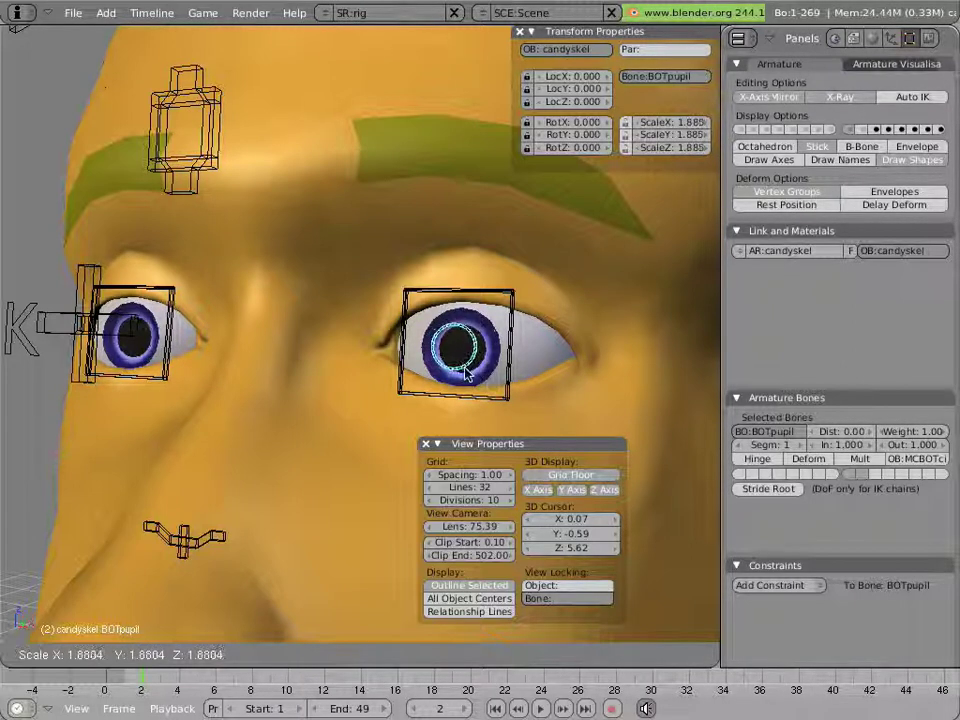
key(Escape)
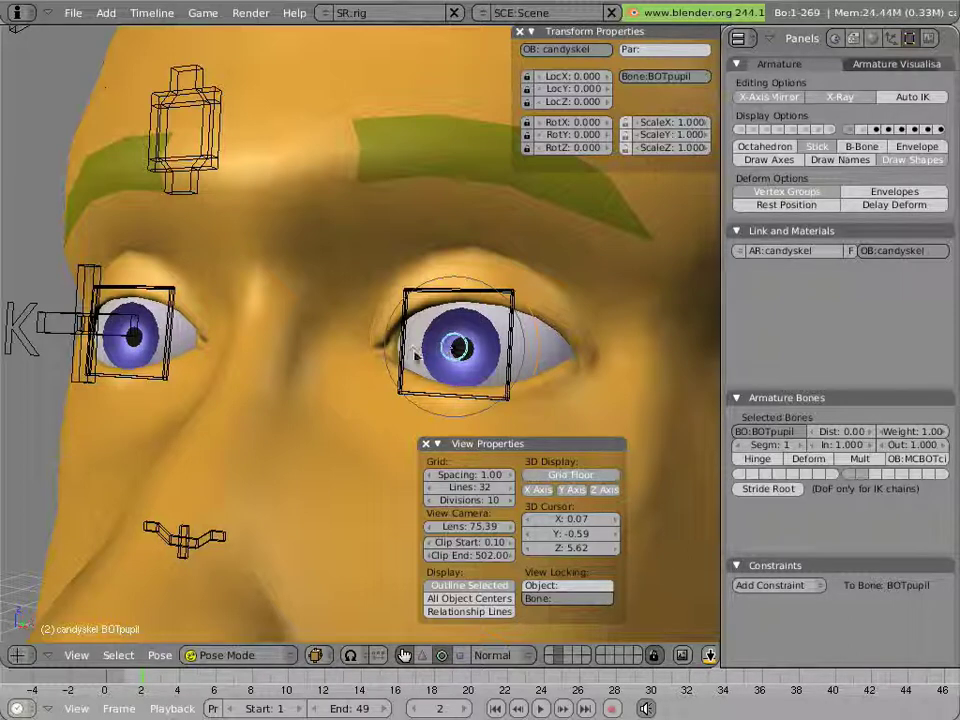
right_click(414, 363)
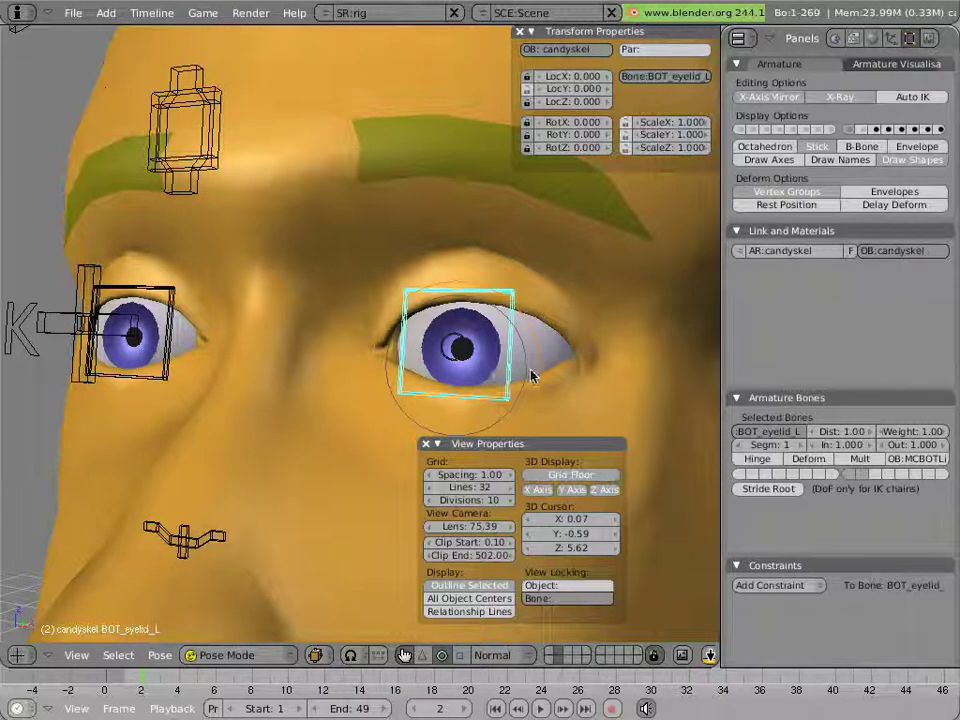
key(s)
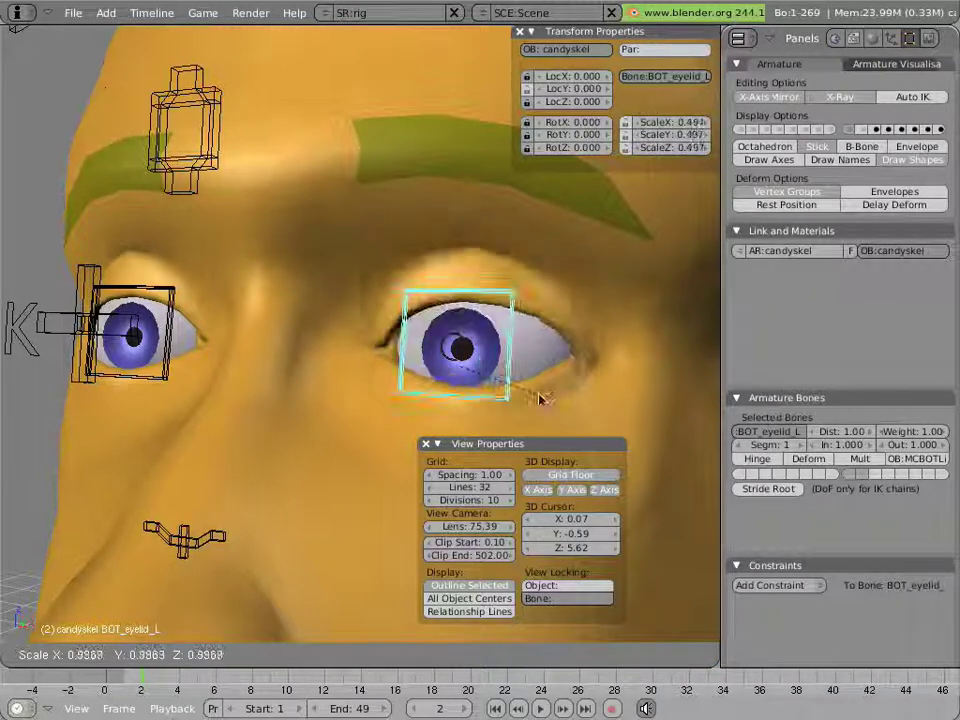
key(Escape)
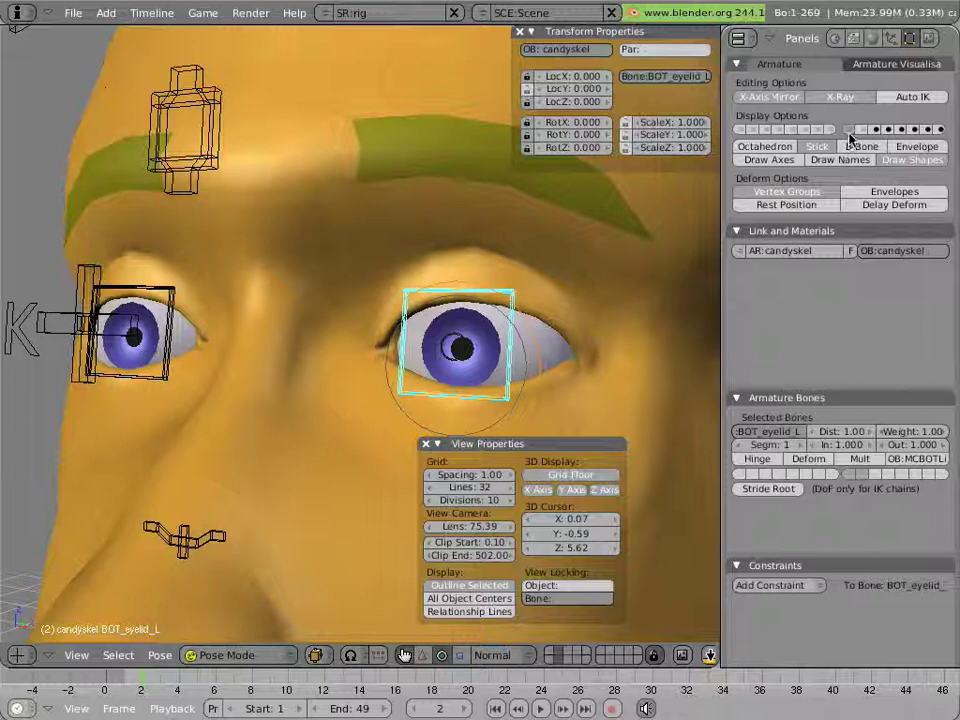
- Toggle armature layers 14 (deform bones) and 16 (helper bones) on and off
click(913, 131)
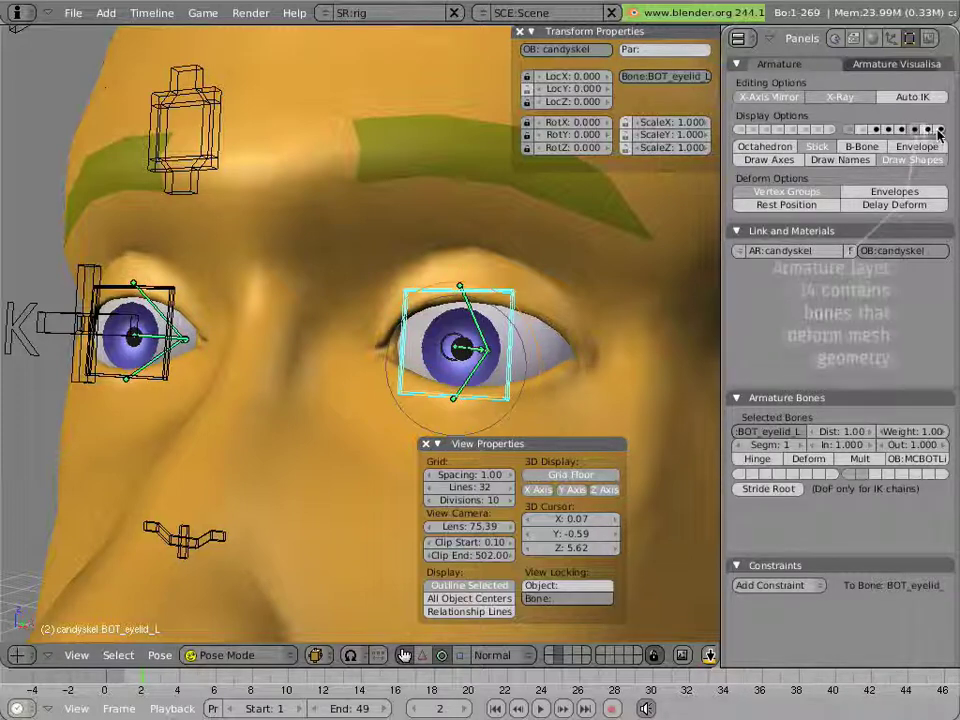
shift+click(940, 131)
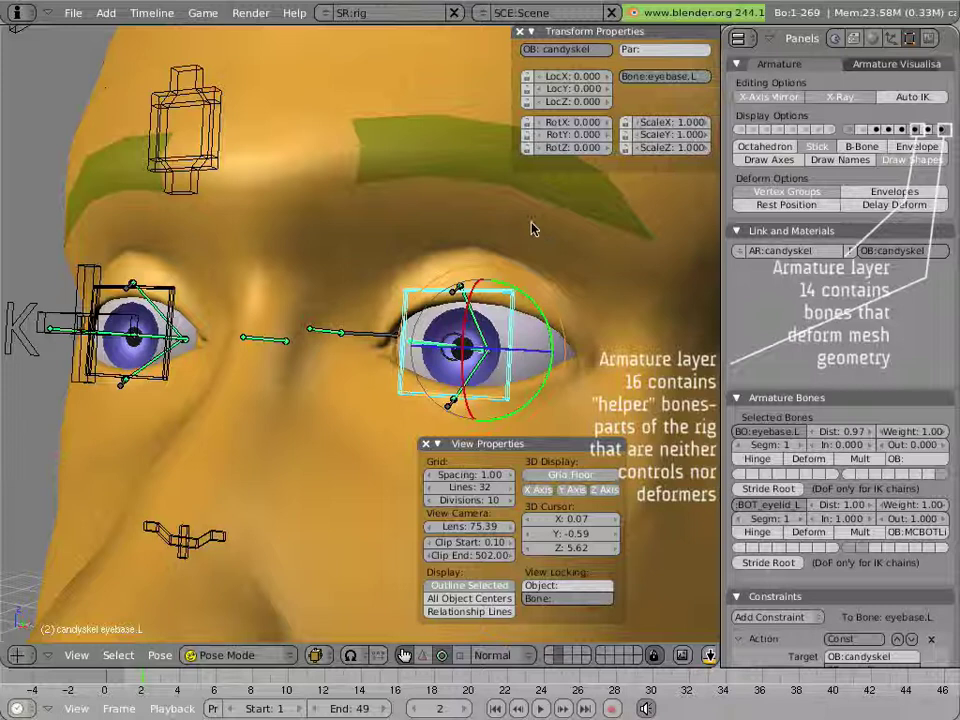
click(916, 132)
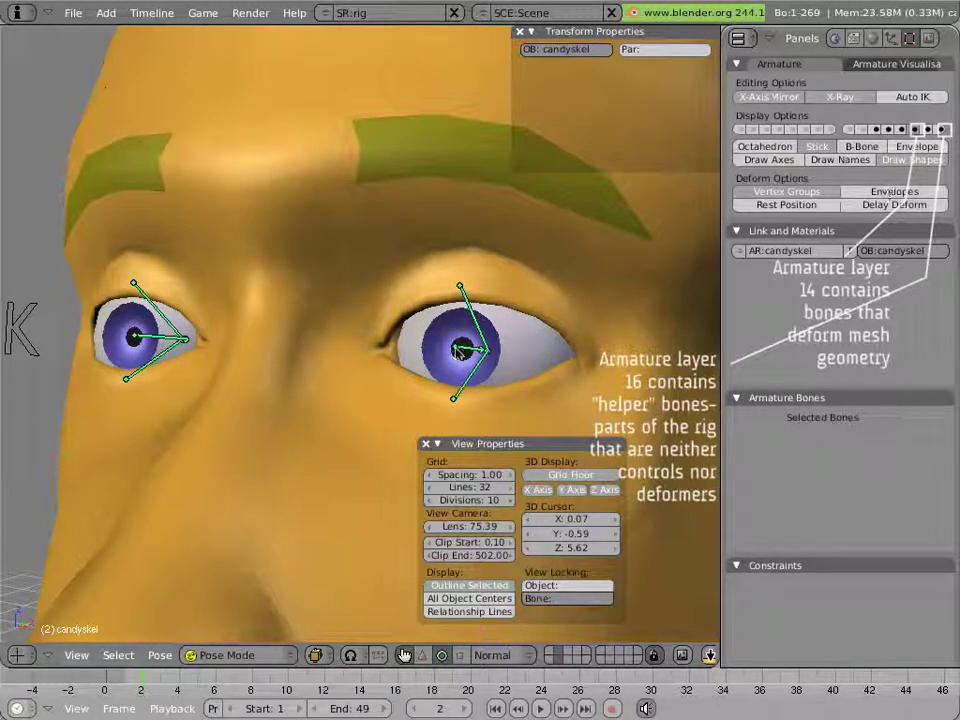
- Select eyelidbot.L, show the helper-bone and eye-control shape layers, and orbit the head
right_click(478, 362)
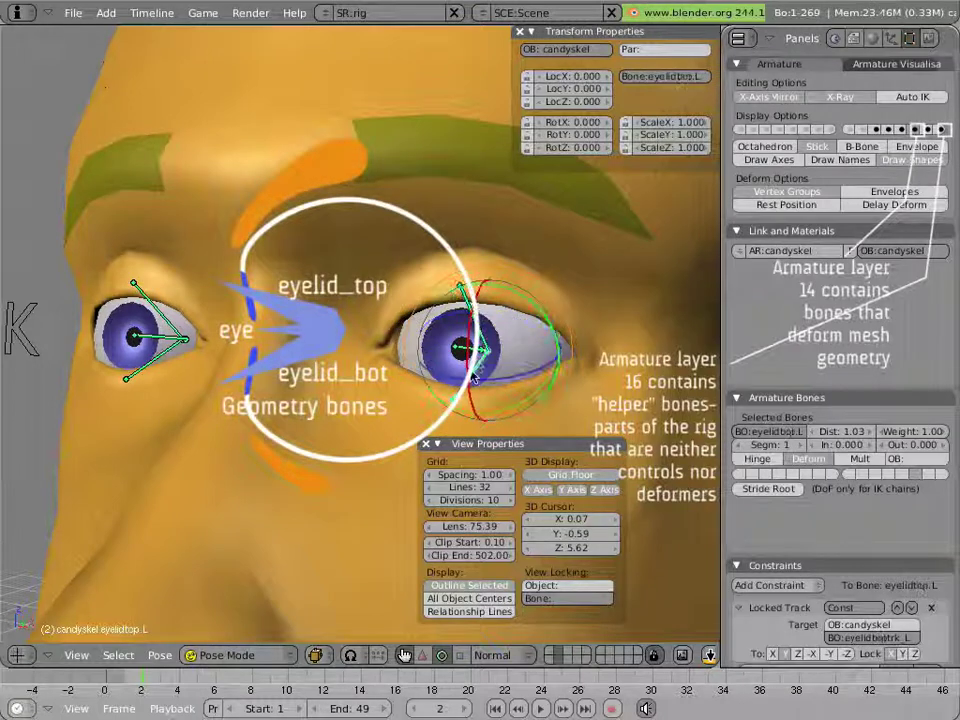
right_click(478, 362)
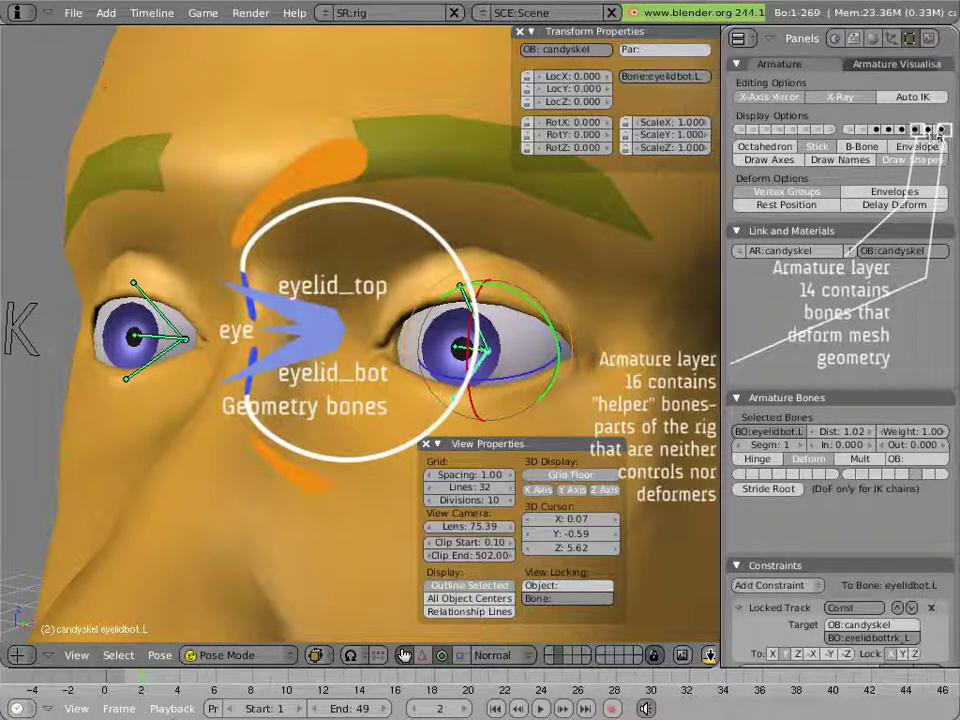
shift+click(941, 131)
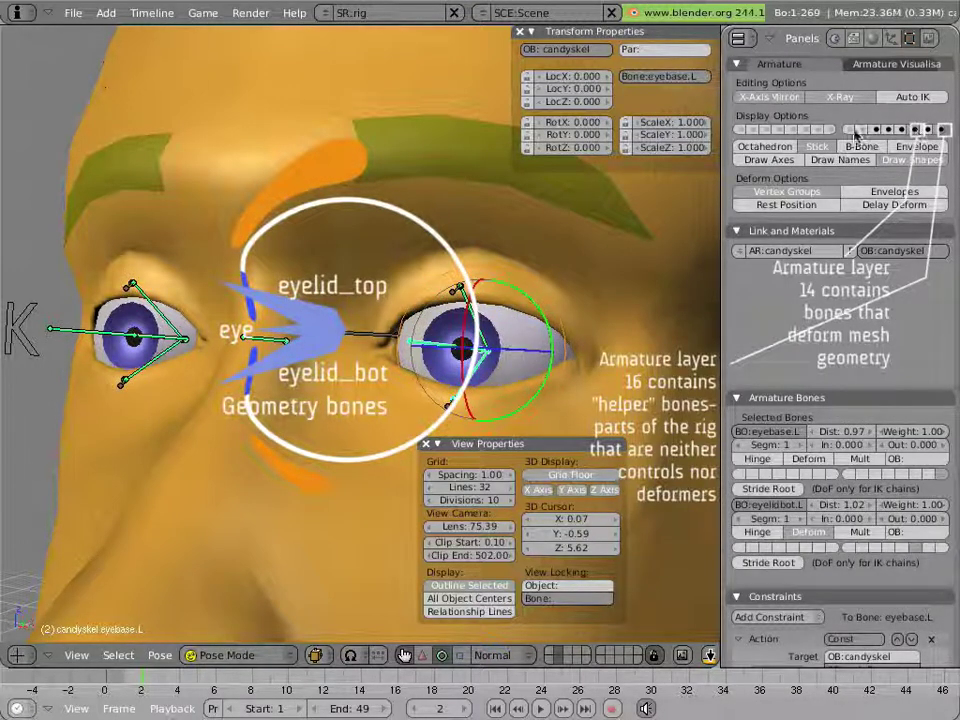
shift+click(851, 130)
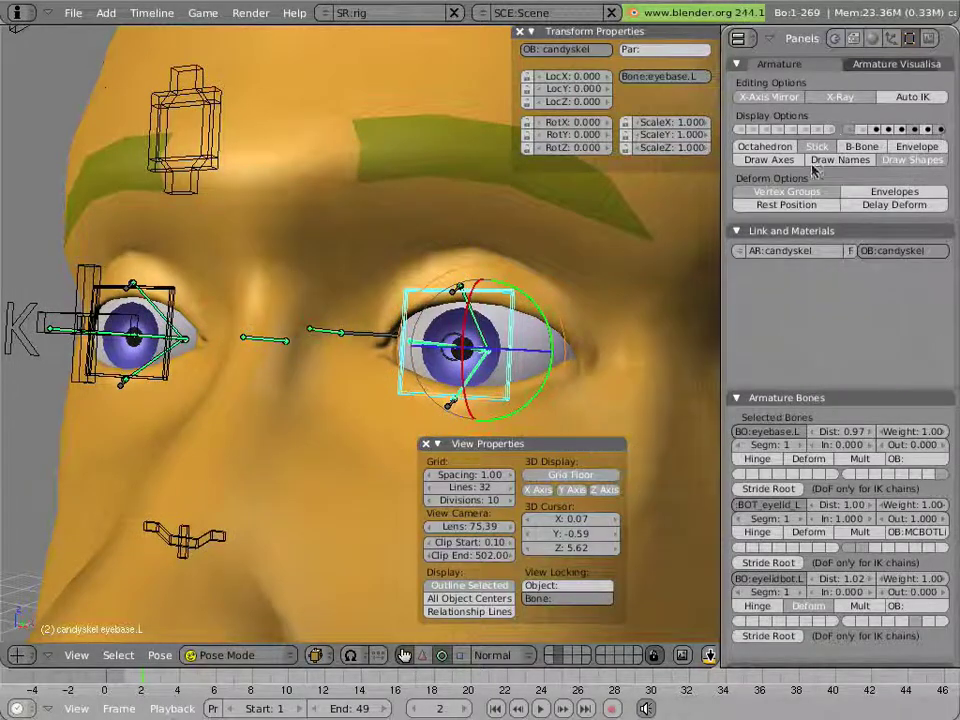
mouse_move(529, 368)
middle_down()
mouse_move(439, 372)
mouse_move(525, 325)
middle_up()
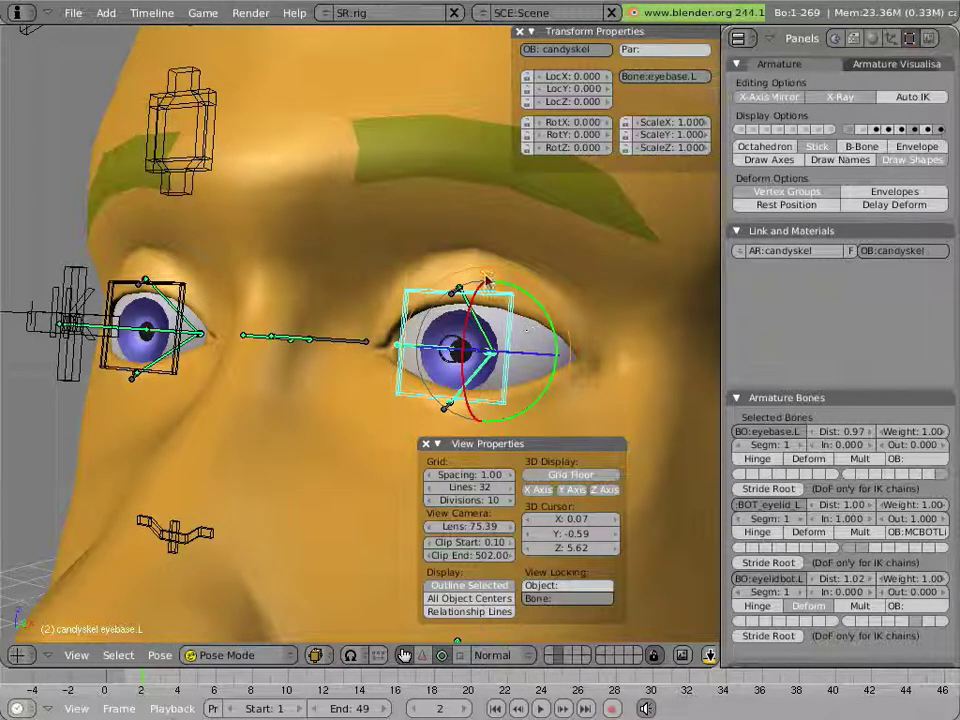
- Zoom onto the left eye, draw bones as Octahedron, and select eye.L then eyebase.L
scroll(394, 347, up, 2)
scroll(394, 347, up, 1)
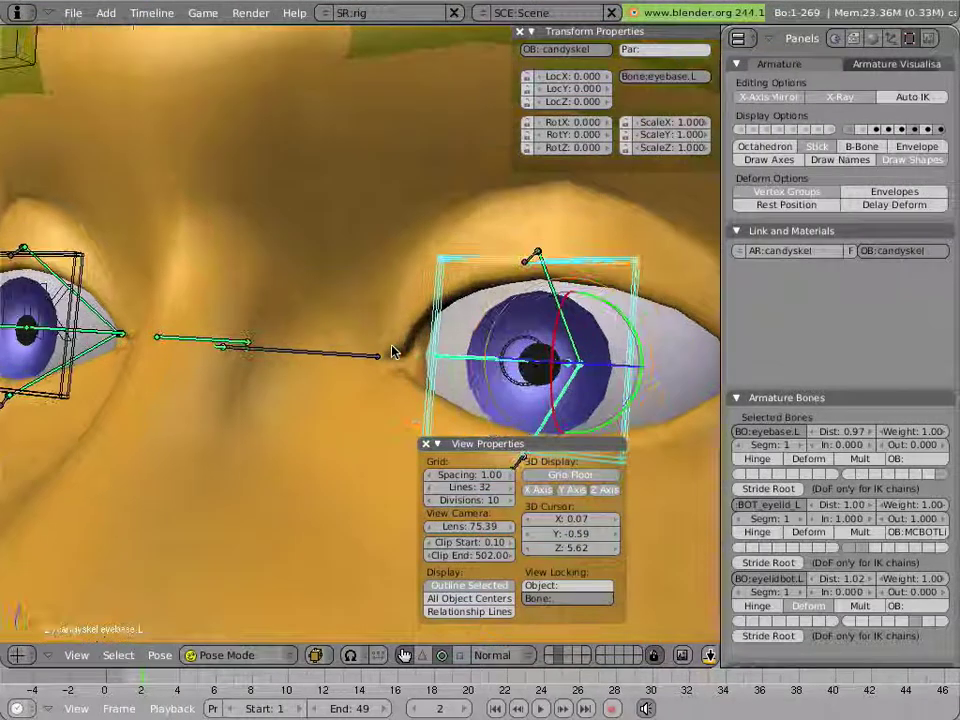
middle_drag(456, 321, 397, 278)
click(766, 149)
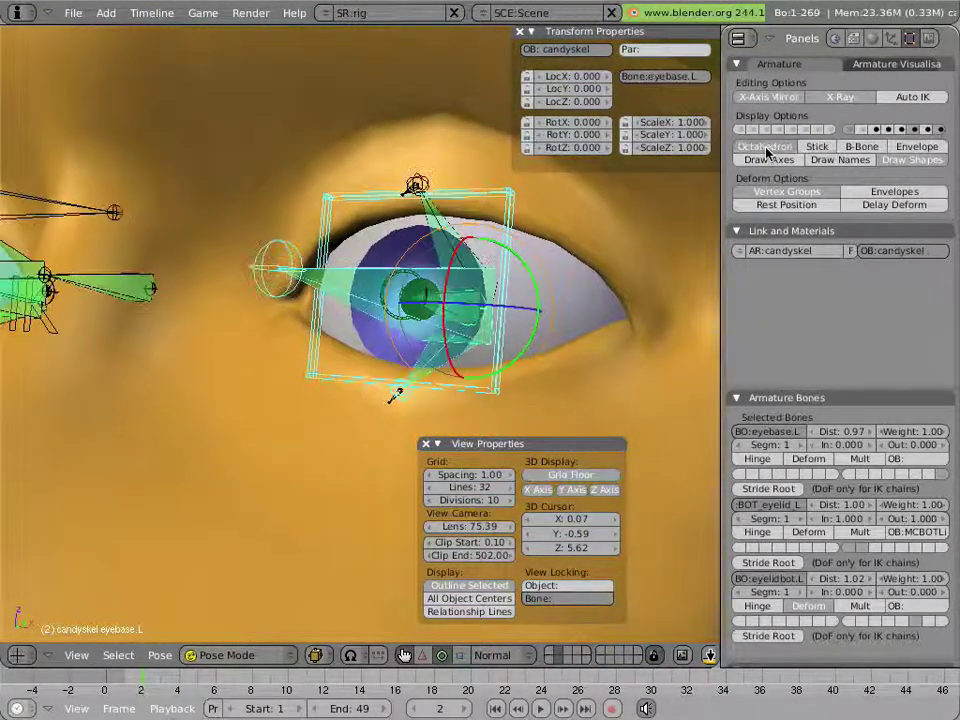
right_click(436, 301)
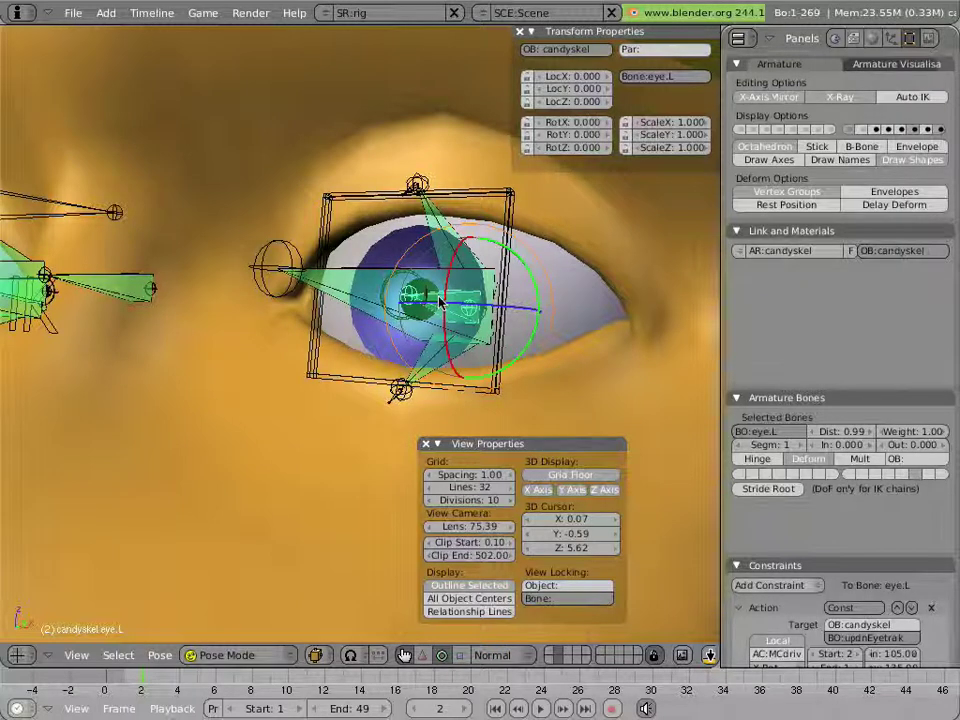
right_click(373, 280)
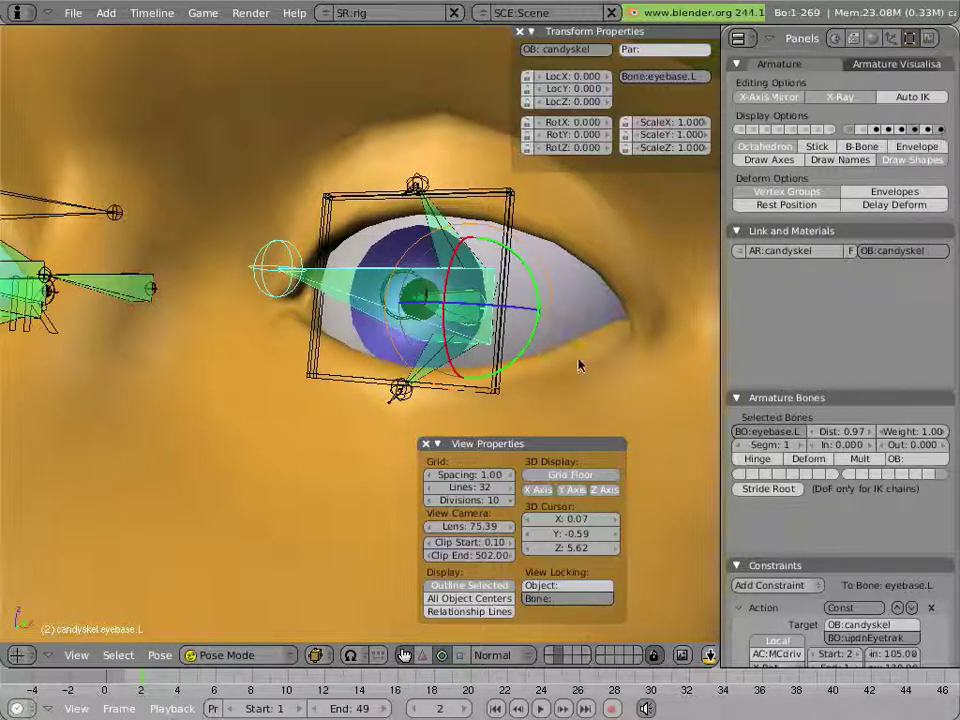
right_click(450, 242)
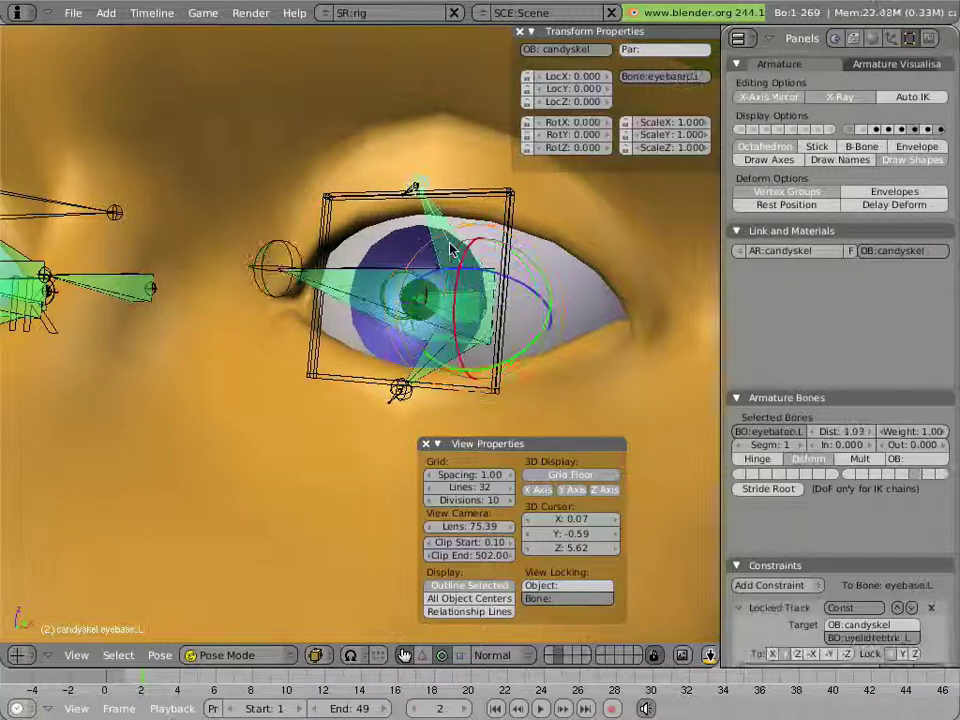
right_click(447, 372)
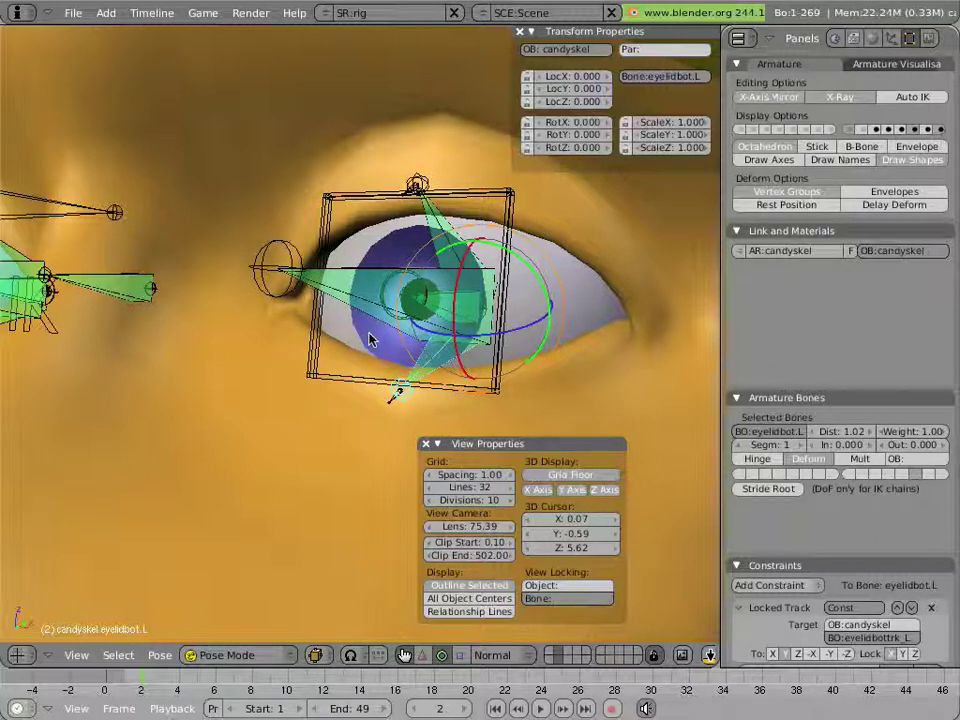
right_click(410, 193)
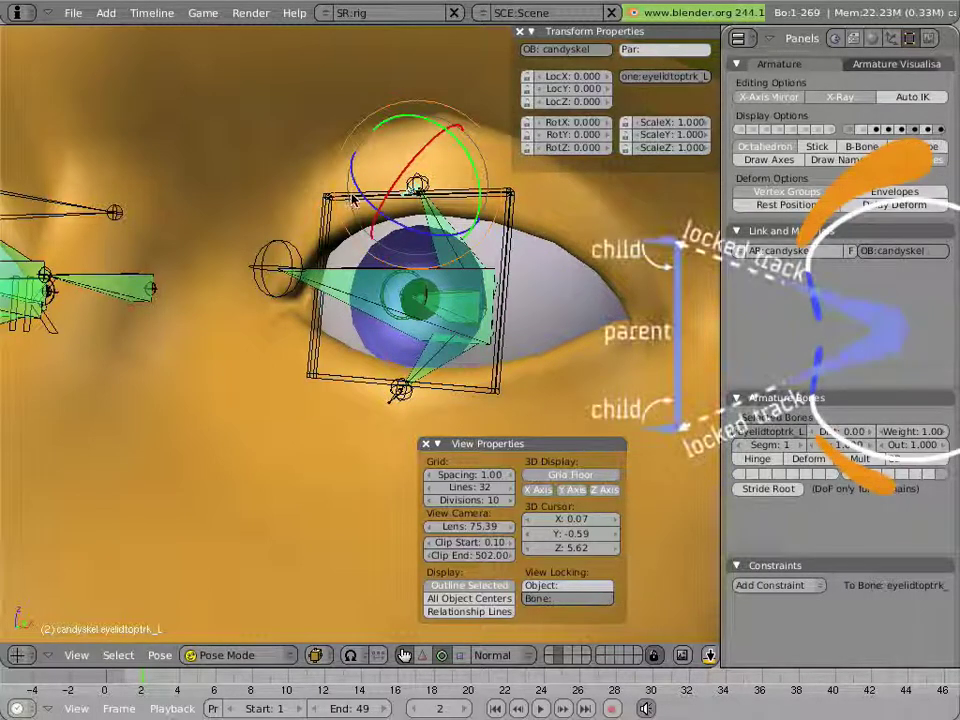
right_click(352, 198)
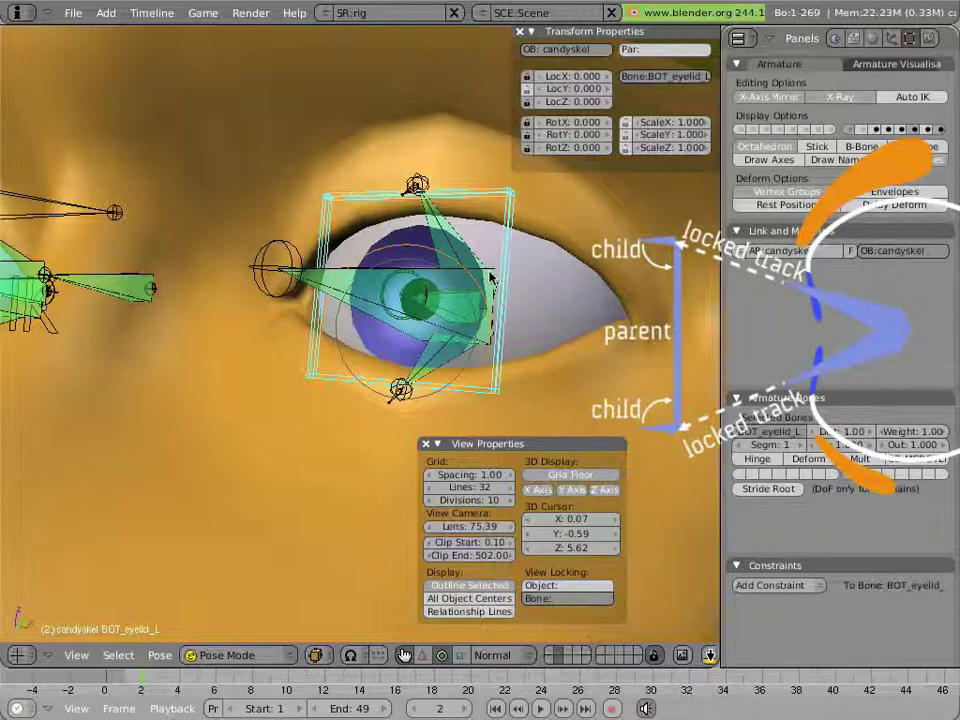
key(s)
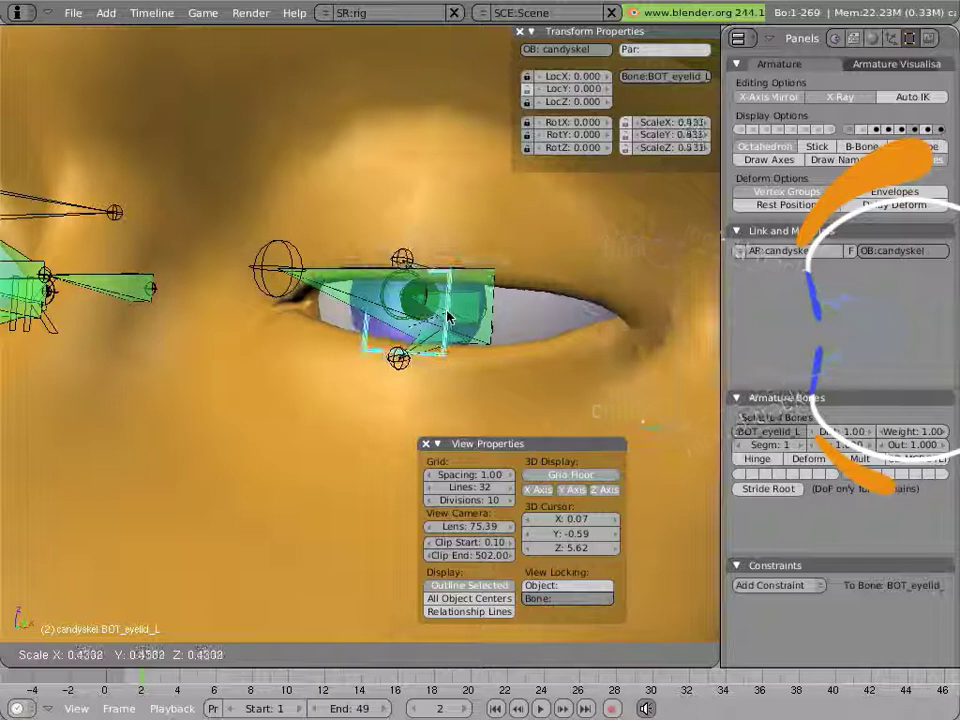
key(Escape)
right_click(396, 391)
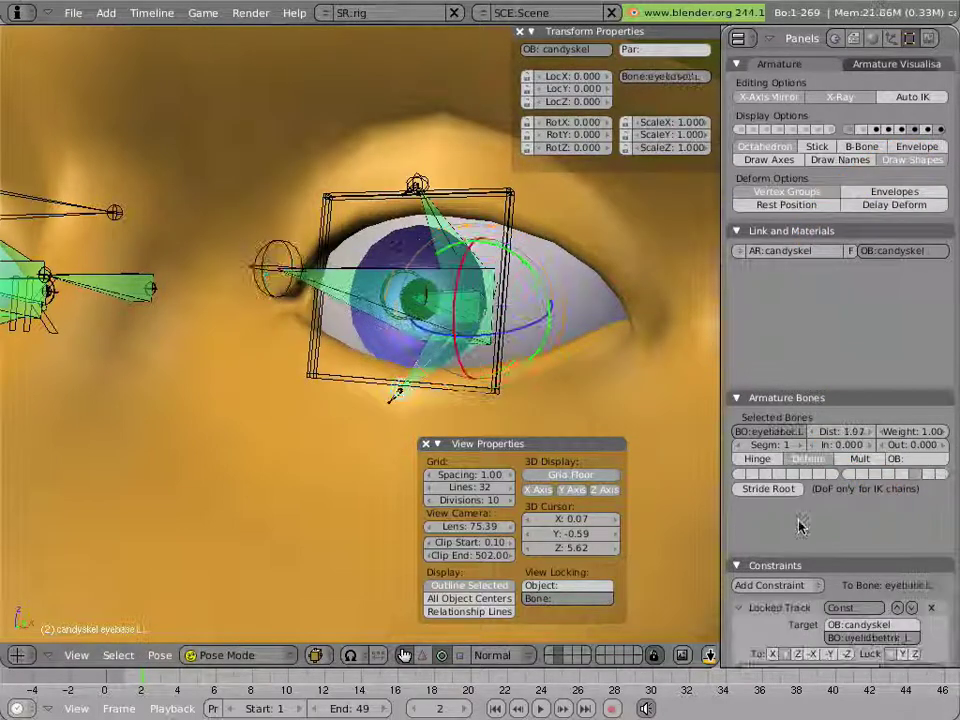
scroll(813, 590, down, 2)
scroll(813, 590, down, 1)
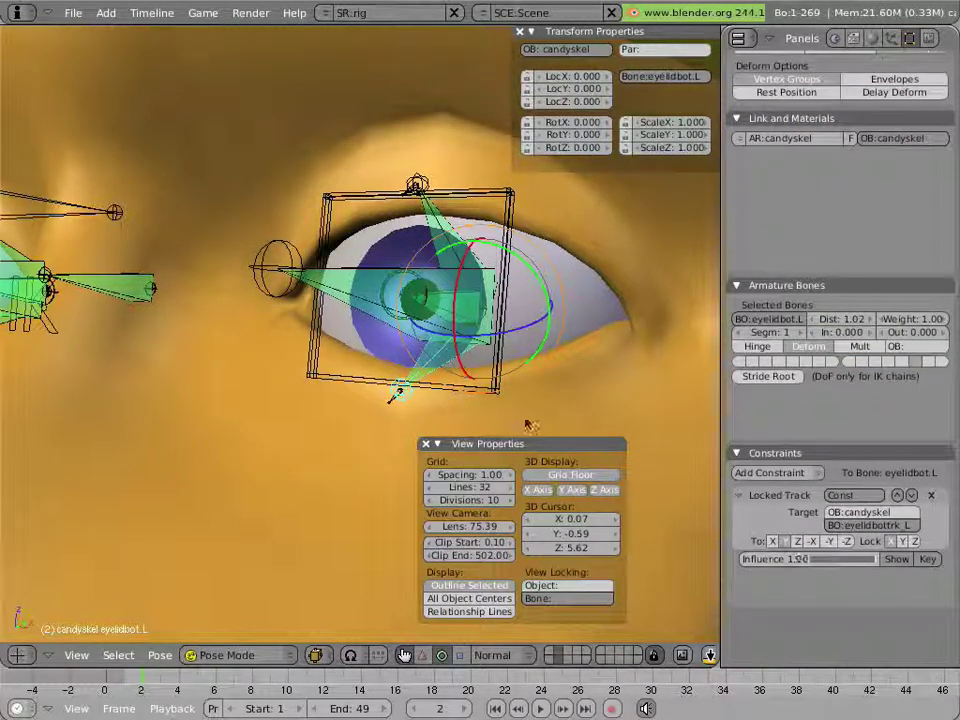
right_click(400, 388)
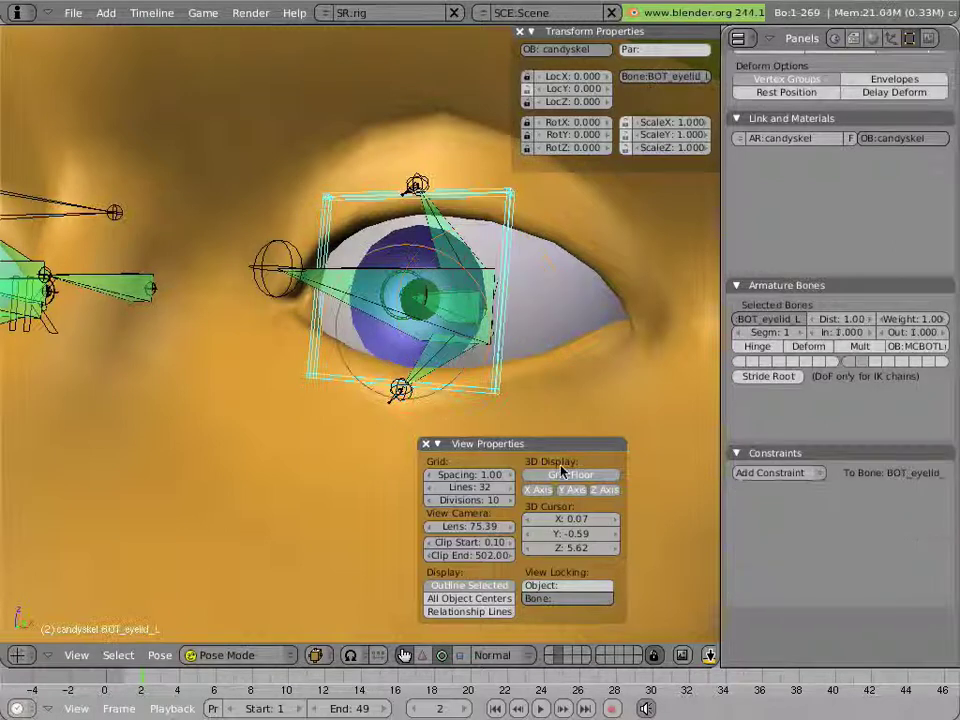
key(s)
click(438, 406)
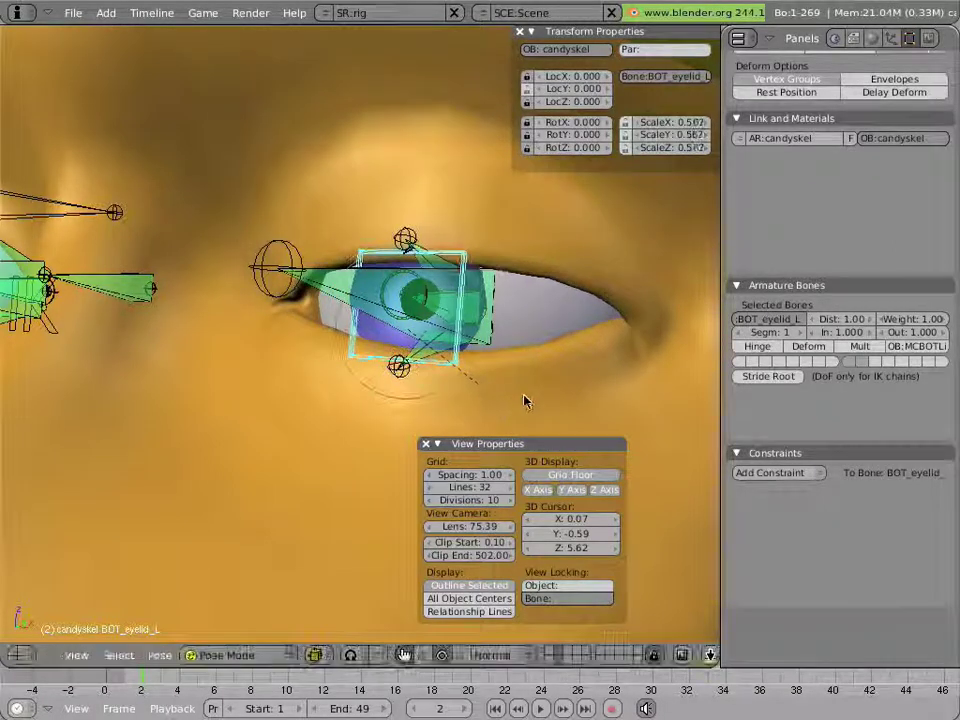
key(g)
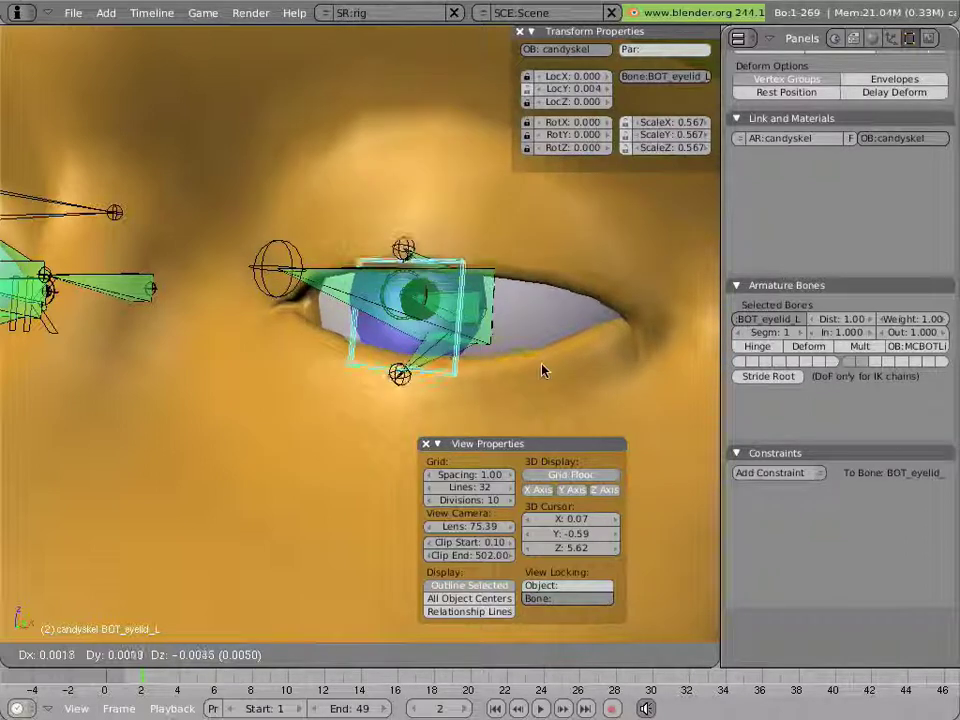
right_click(545, 360)
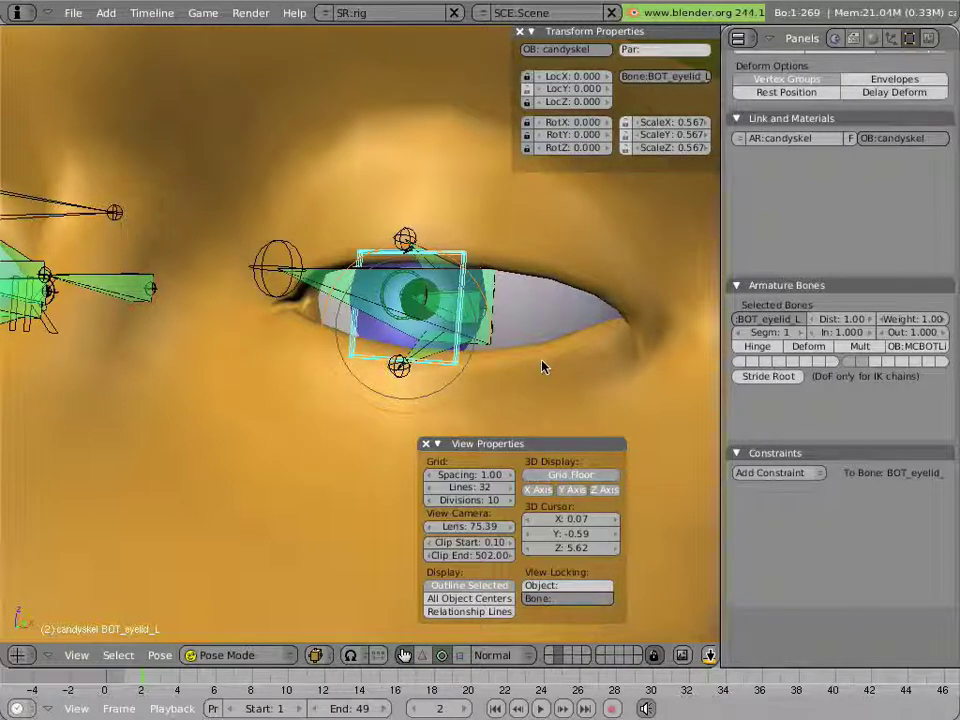
key(alt+s)
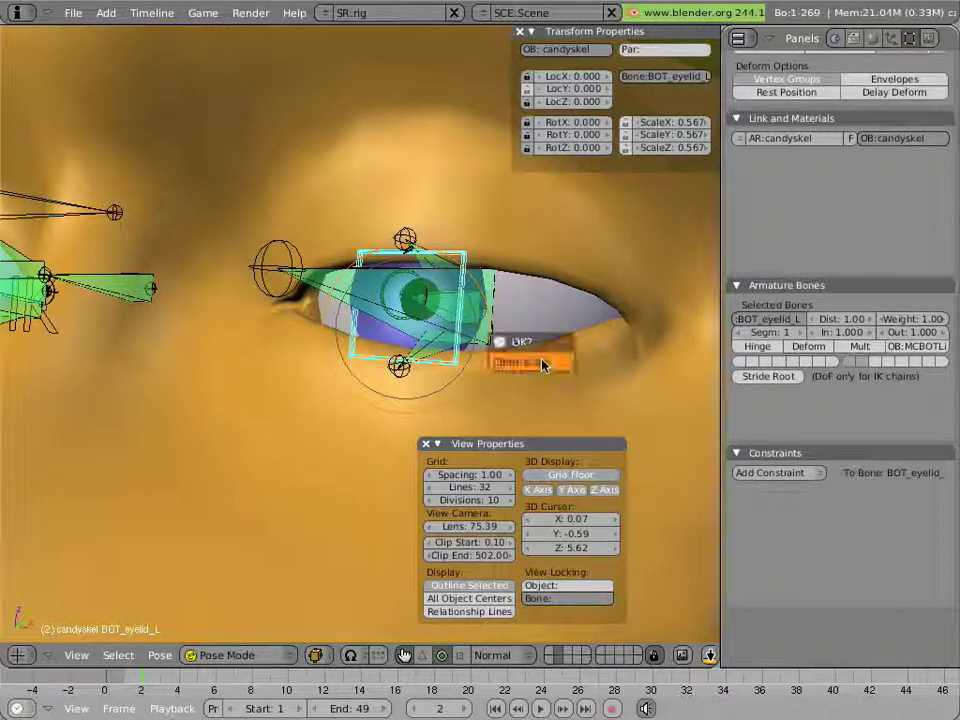
click(543, 366)
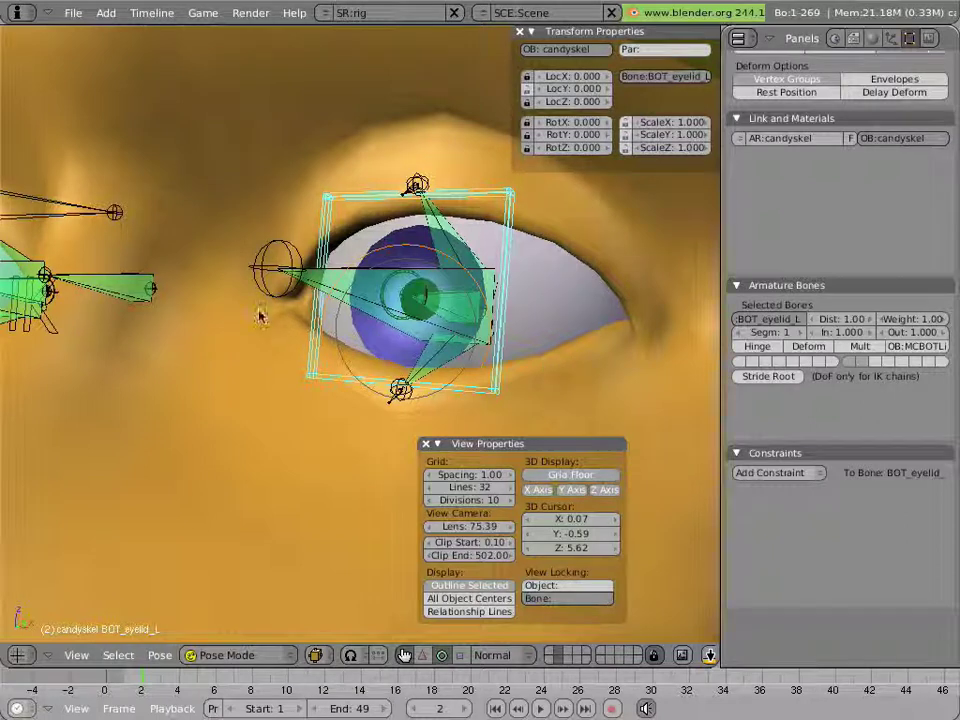
mouse_move(543, 366)
middle_down()
mouse_move(563, 372)
mouse_move(342, 333)
middle_up()
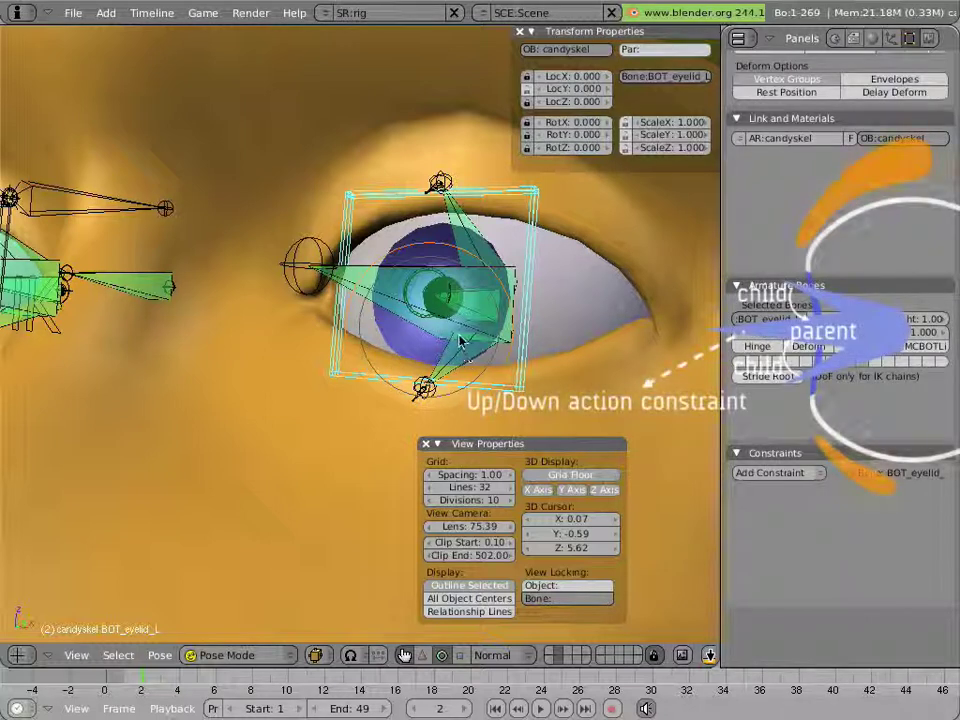
right_click(455, 334)
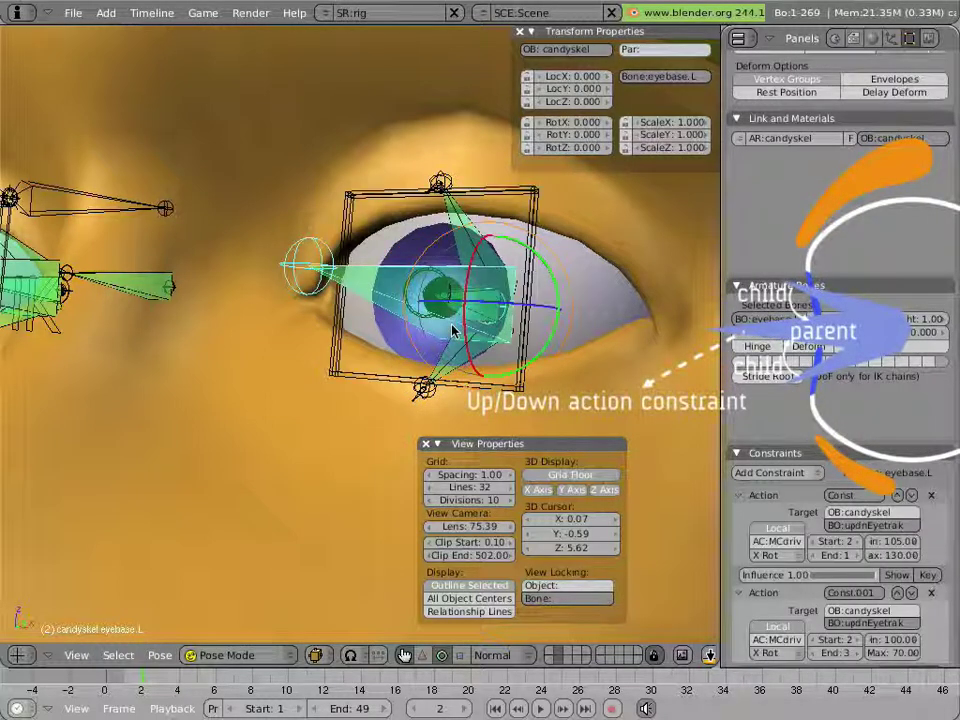
scroll(828, 489, down, 4)
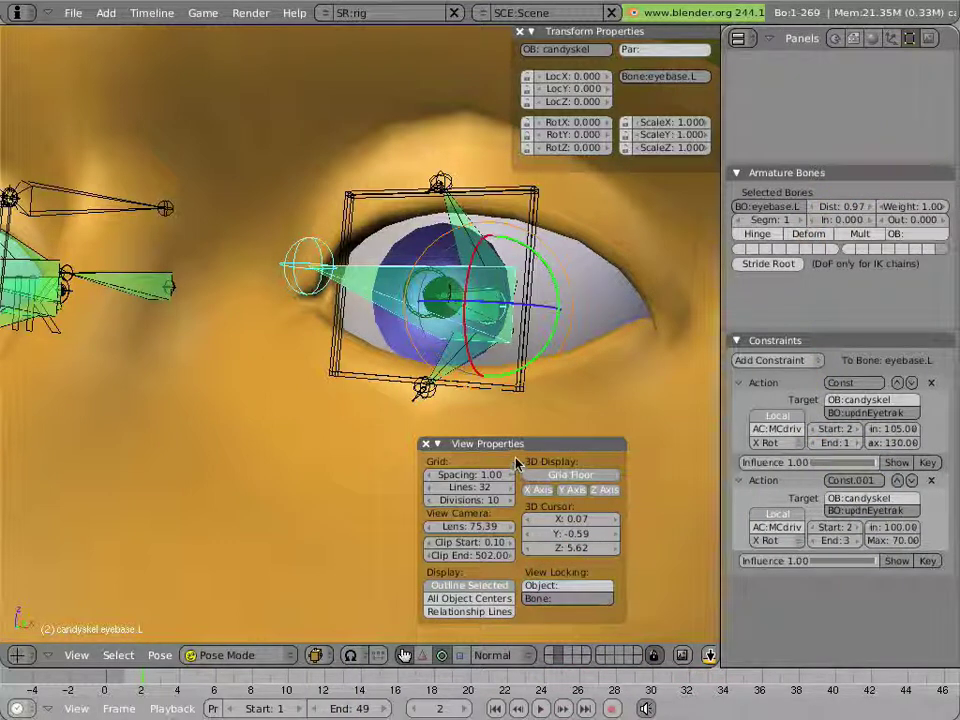
- Split the viewport and turn the lower area into the Action Editor
right_click(720, 453)
click(700, 454)
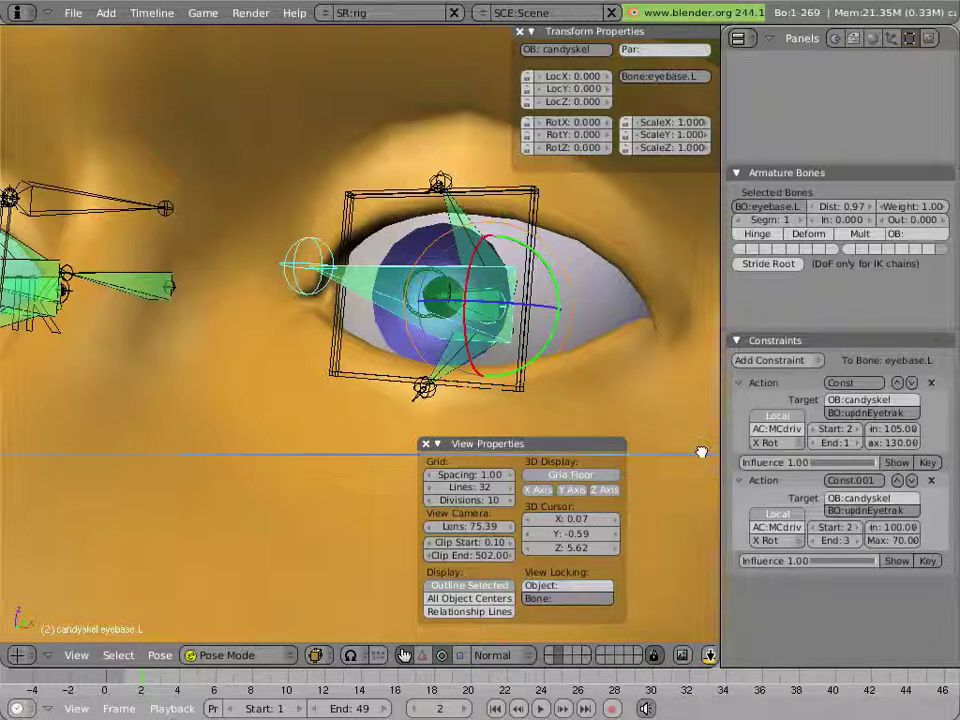
click(600, 404)
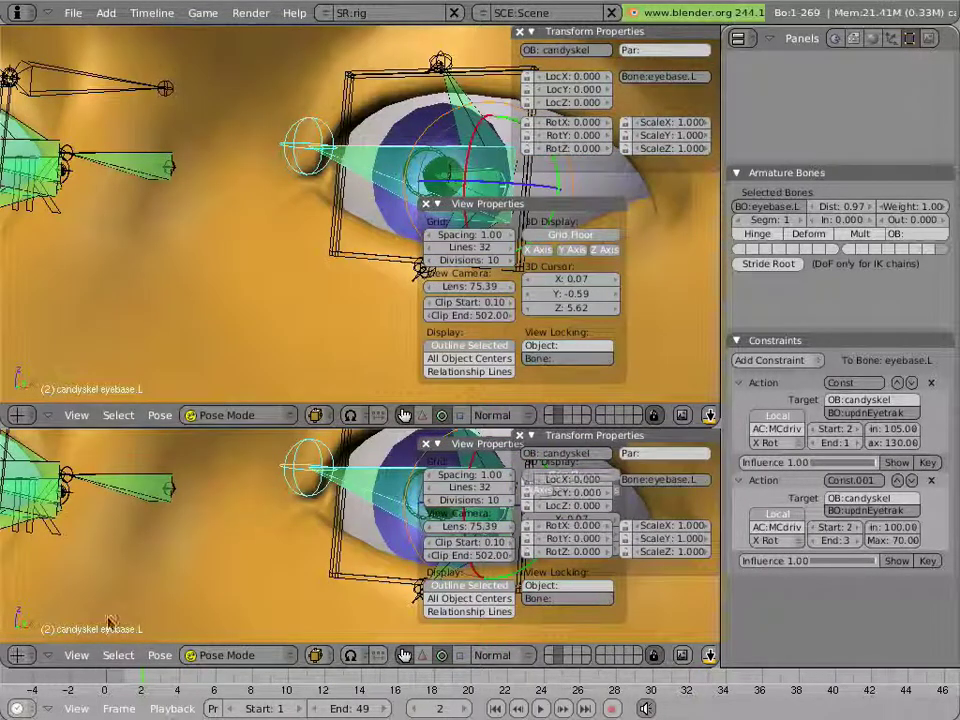
click(17, 655)
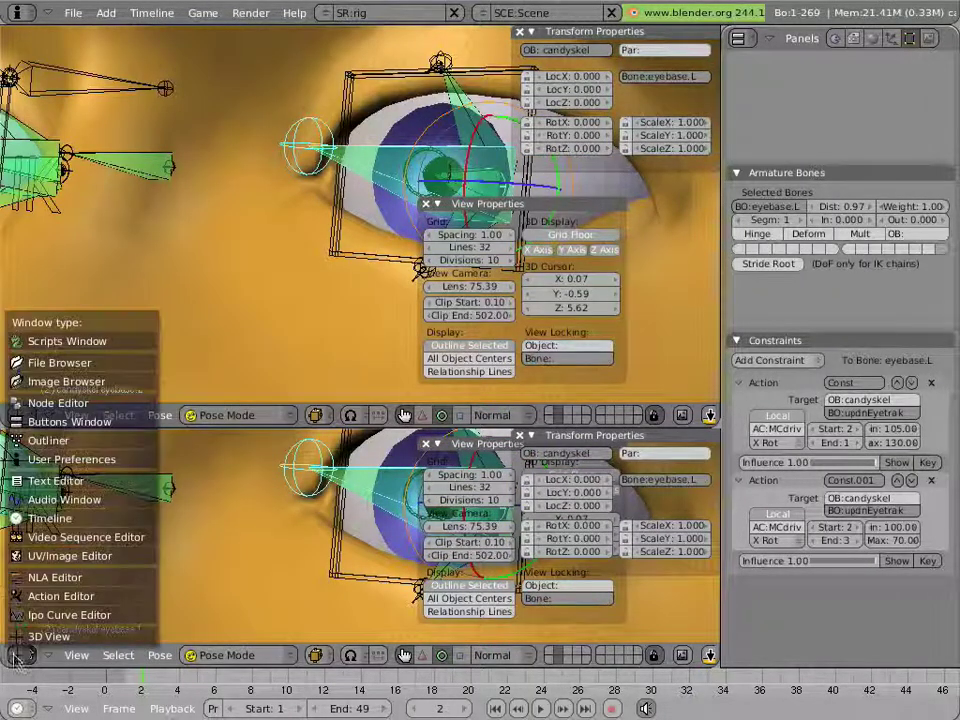
click(55, 600)
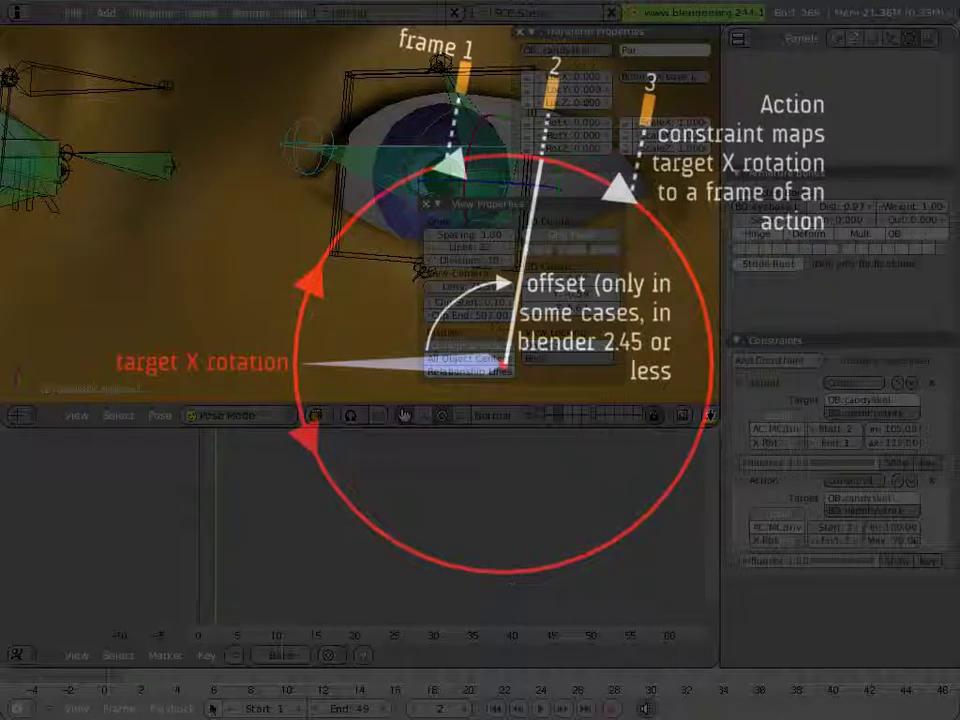
- Load the MCdrivenEUD action from the action list
click(240, 656)
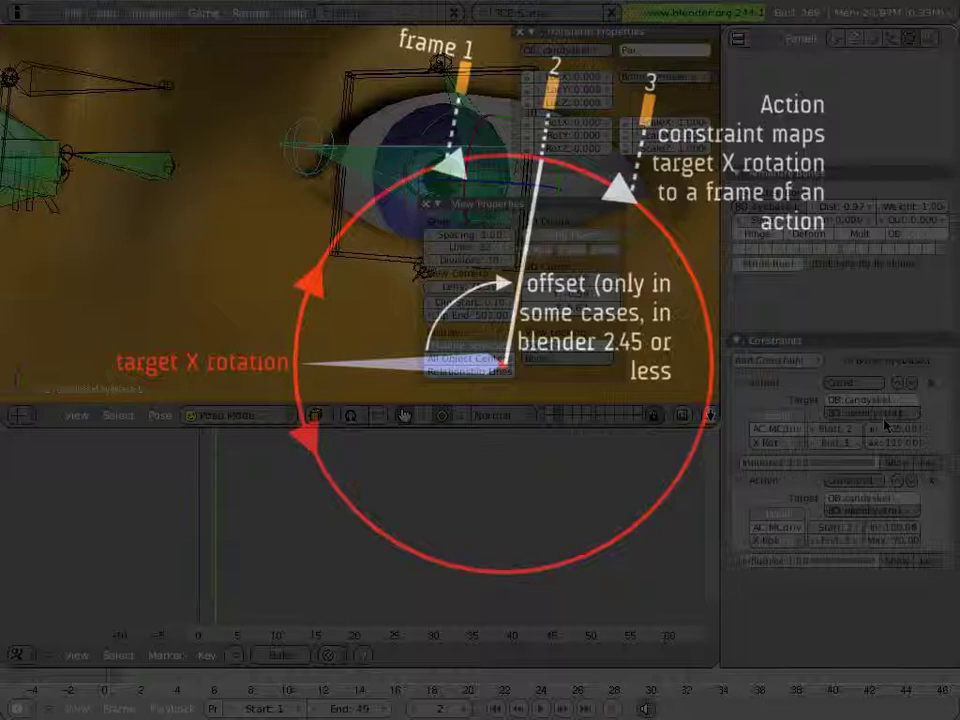
click(787, 430)
click(231, 657)
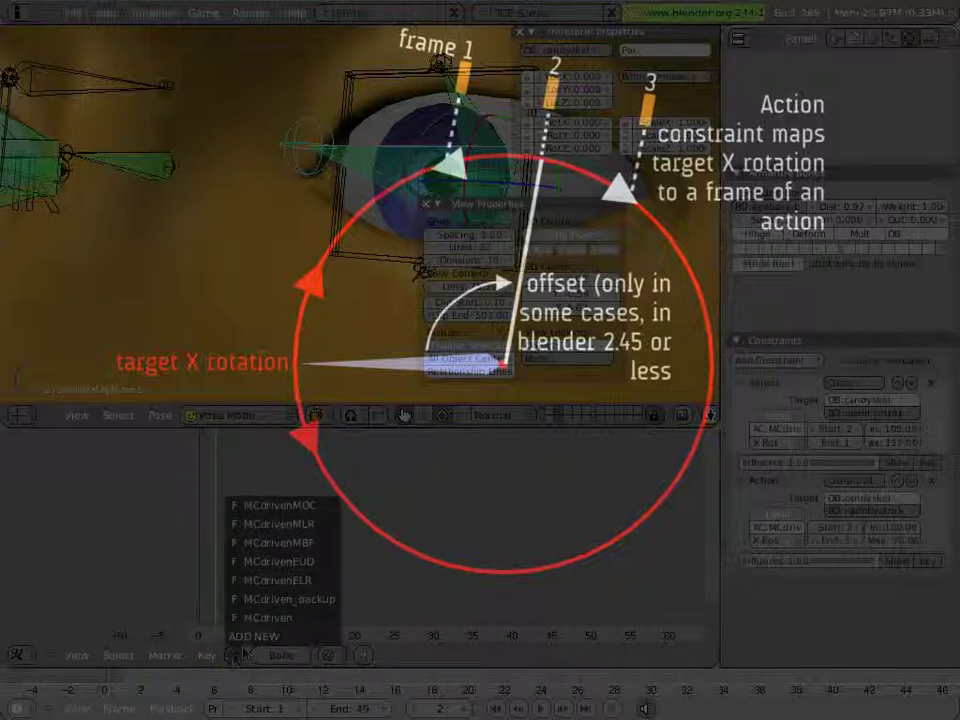
click(272, 564)
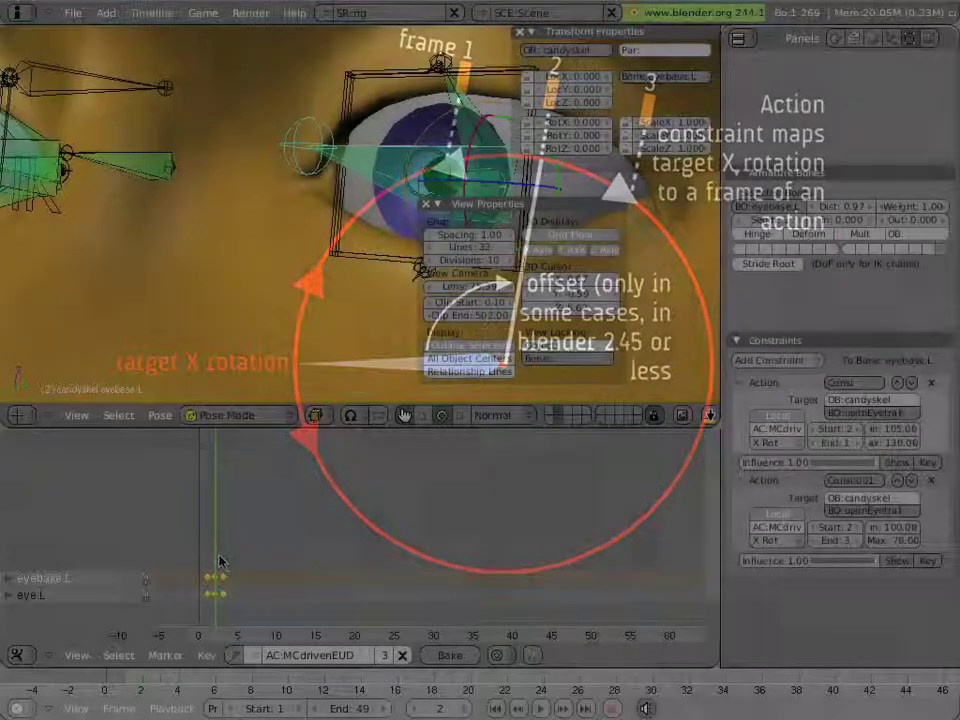
- Preview the eyebase.L blink keys at frames 1, 2 and 3, ending on frame 2
click(208, 560)
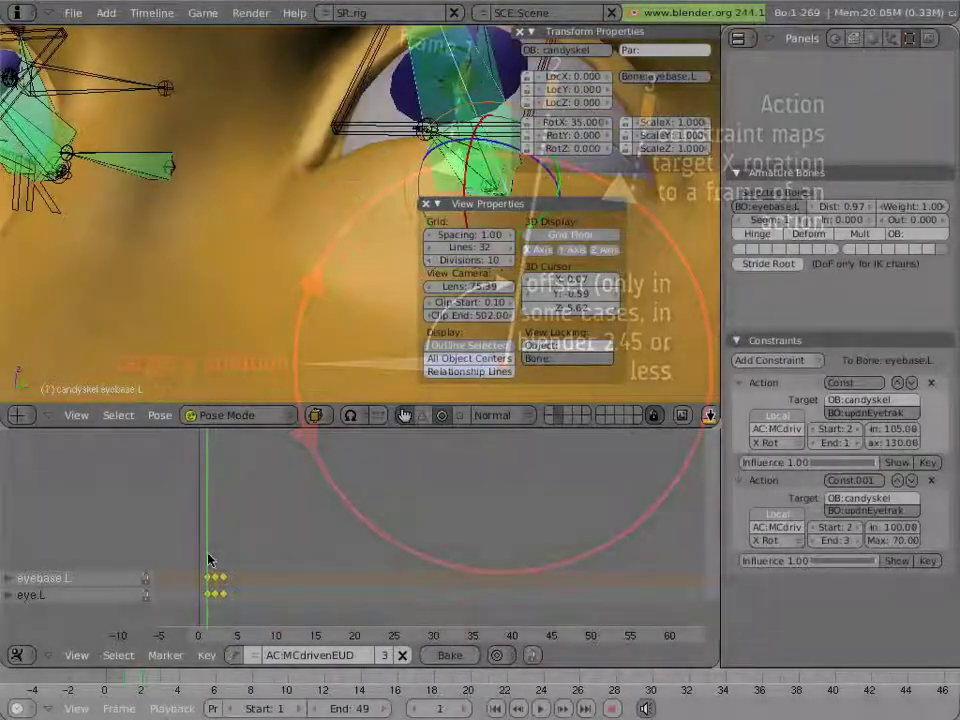
scroll(214, 560, up, 2)
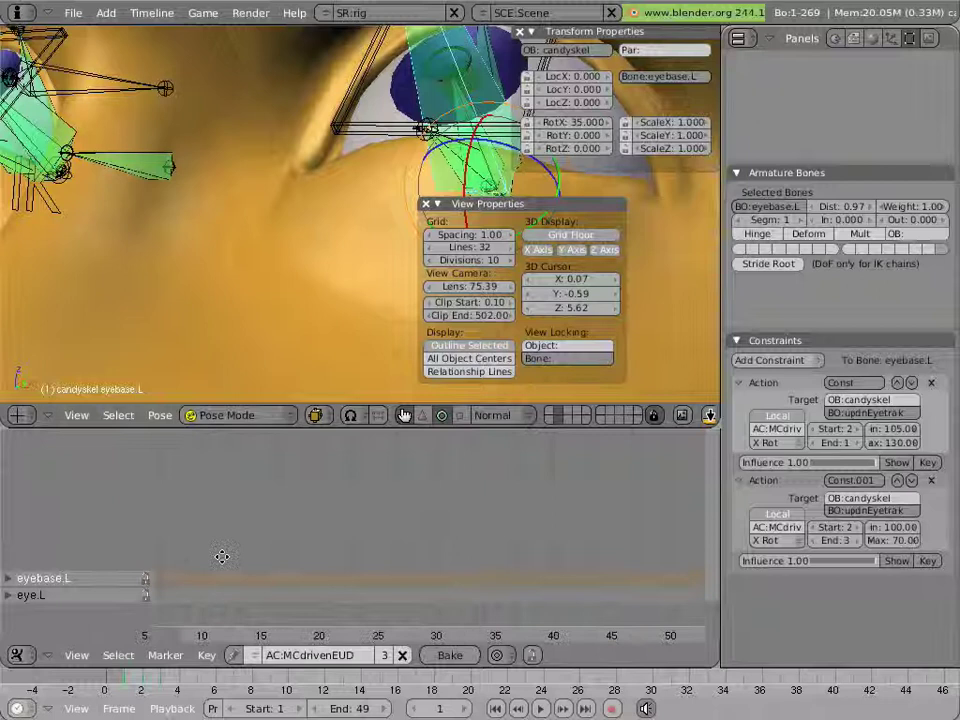
middle_drag(220, 557, 484, 555)
scroll(356, 563, up, 3)
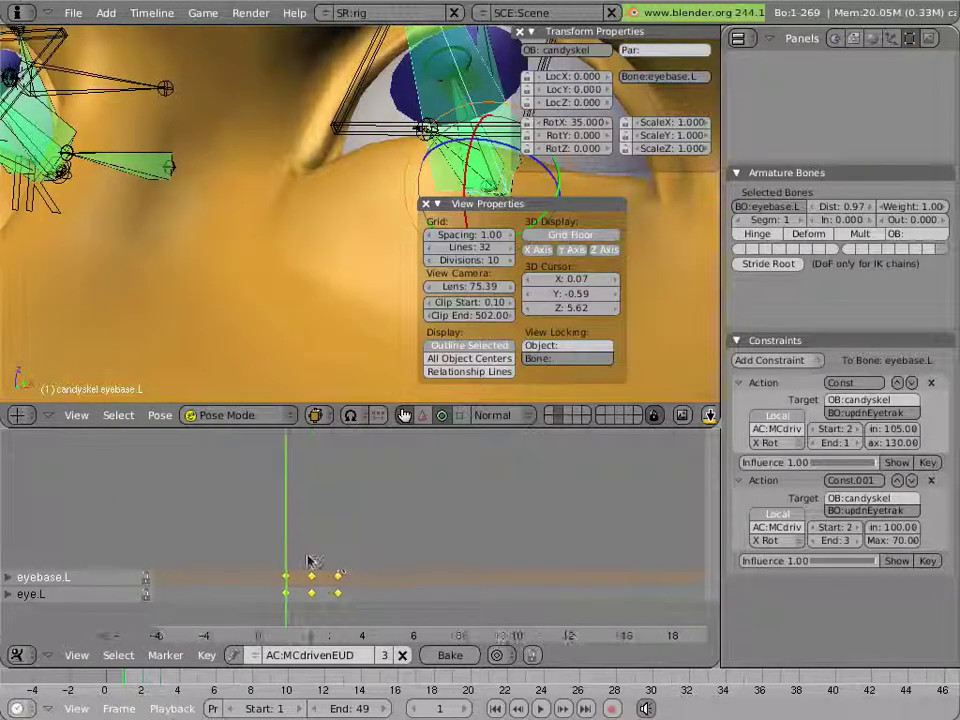
click(322, 563)
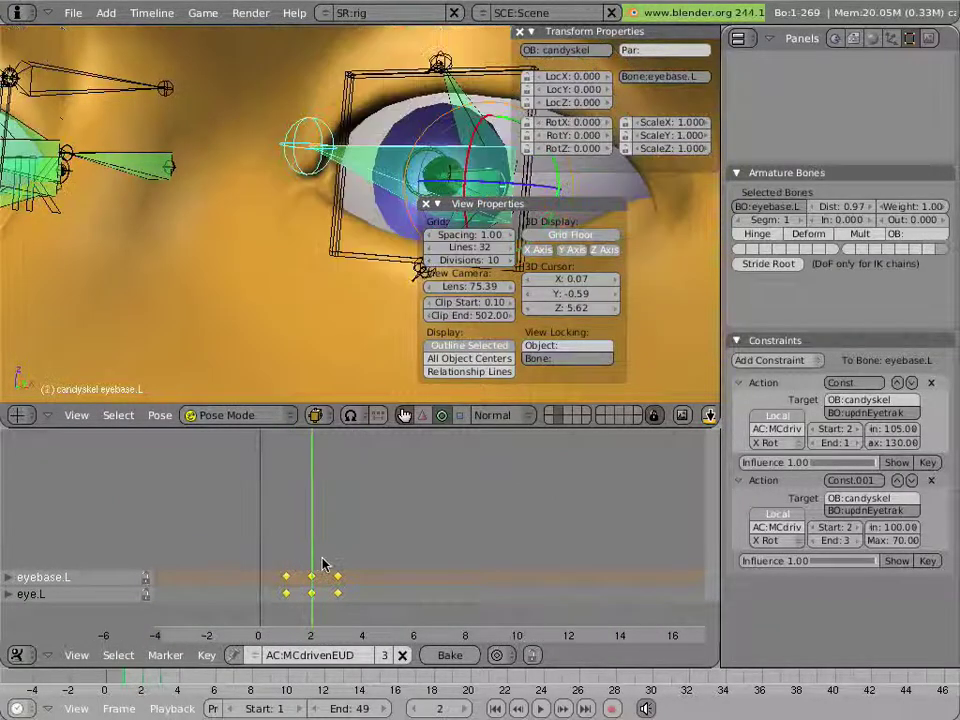
click(347, 568)
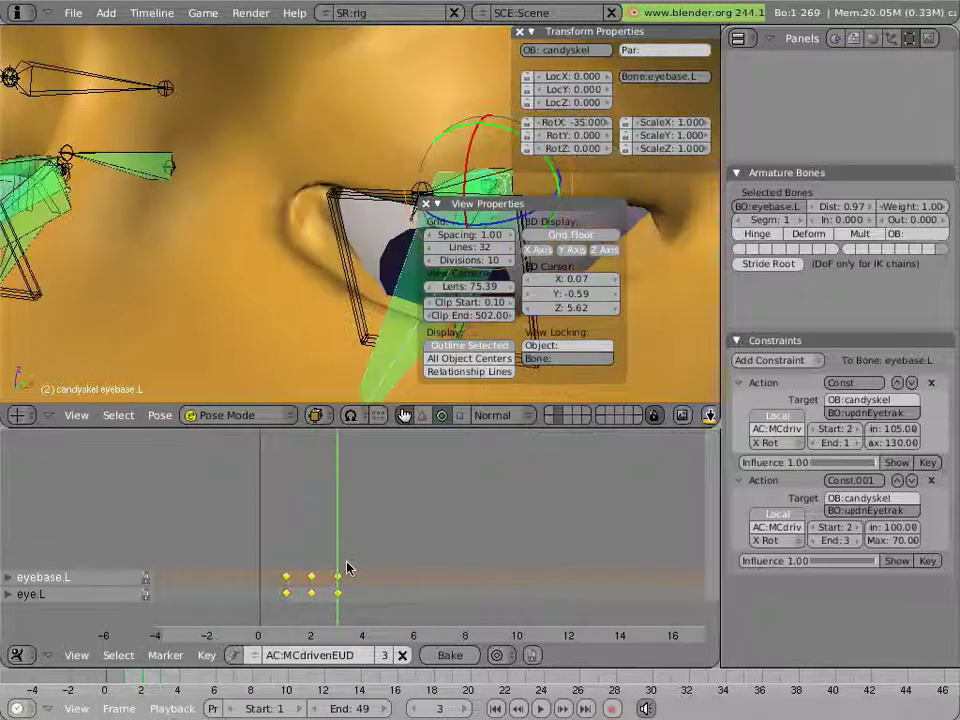
click(322, 566)
click(292, 566)
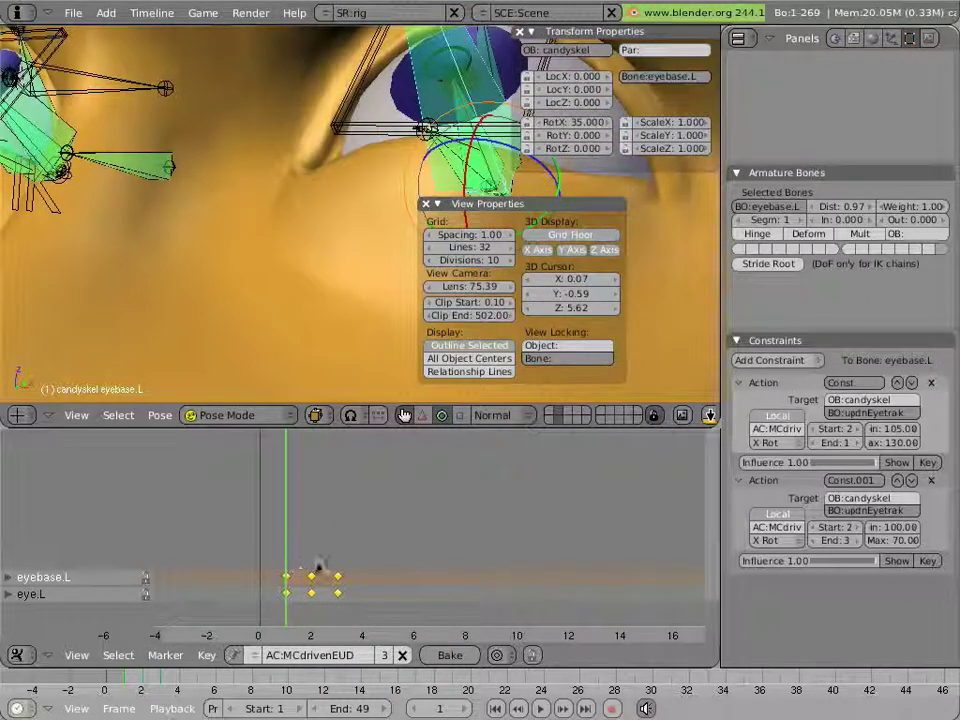
mouse_move(316, 566)
mouse_down()
mouse_move(289, 567)
mouse_move(337, 570)
mouse_move(296, 568)
mouse_move(354, 583)
mouse_move(289, 579)
mouse_move(285, 570)
mouse_move(338, 576)
mouse_move(317, 574)
mouse_up()
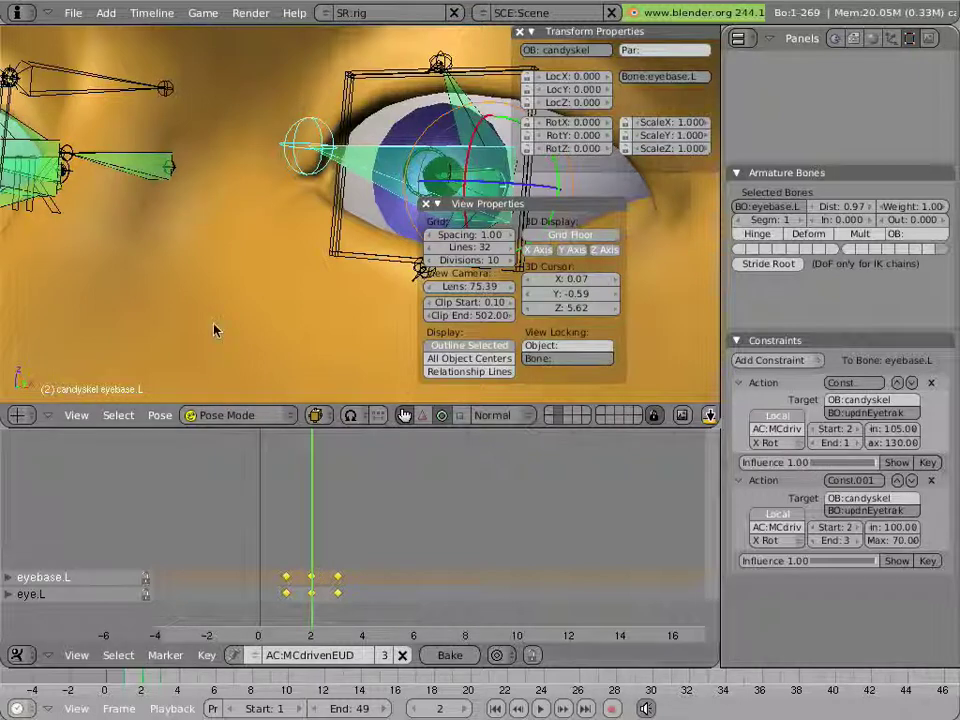
scroll(213, 330, down, 4)
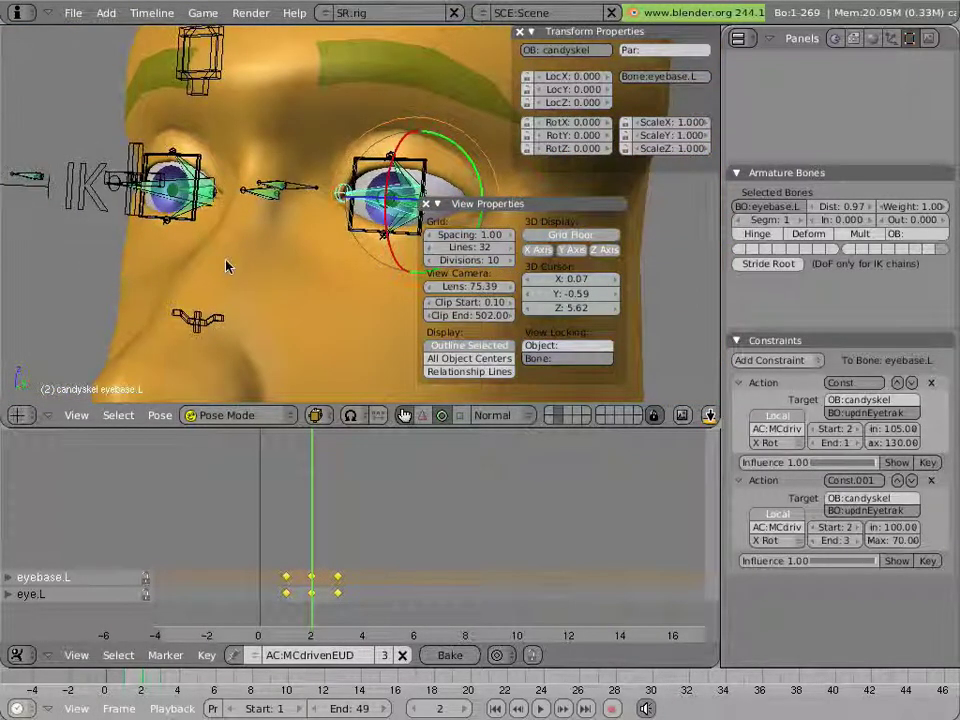
mouse_move(226, 265)
middle_down()
mouse_move(236, 268)
mouse_move(141, 228)
middle_up()
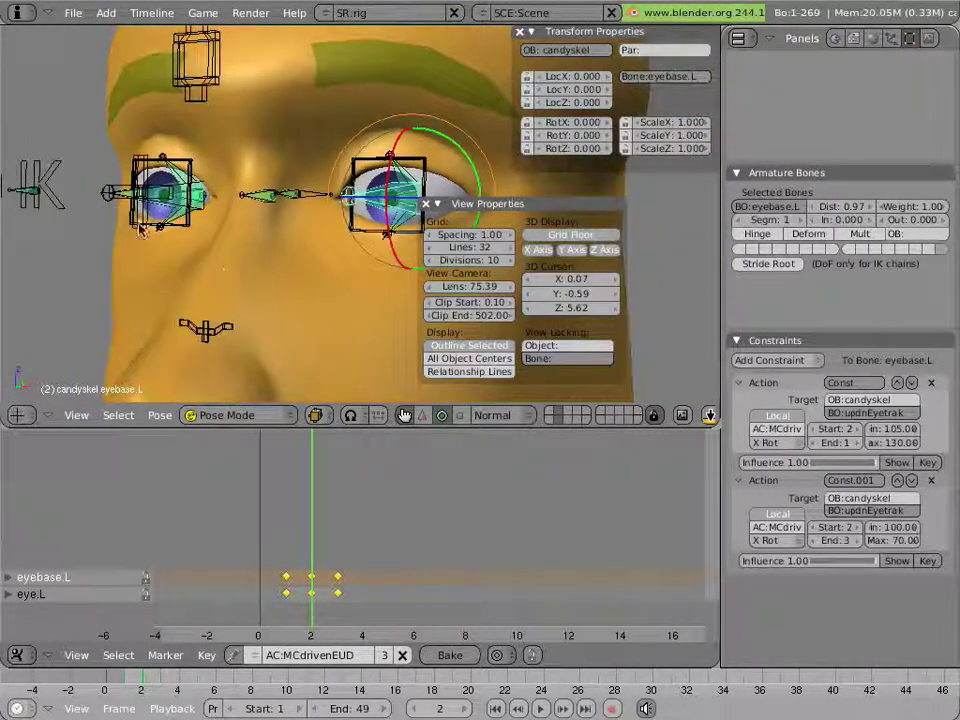
right_click(141, 228)
key(g)
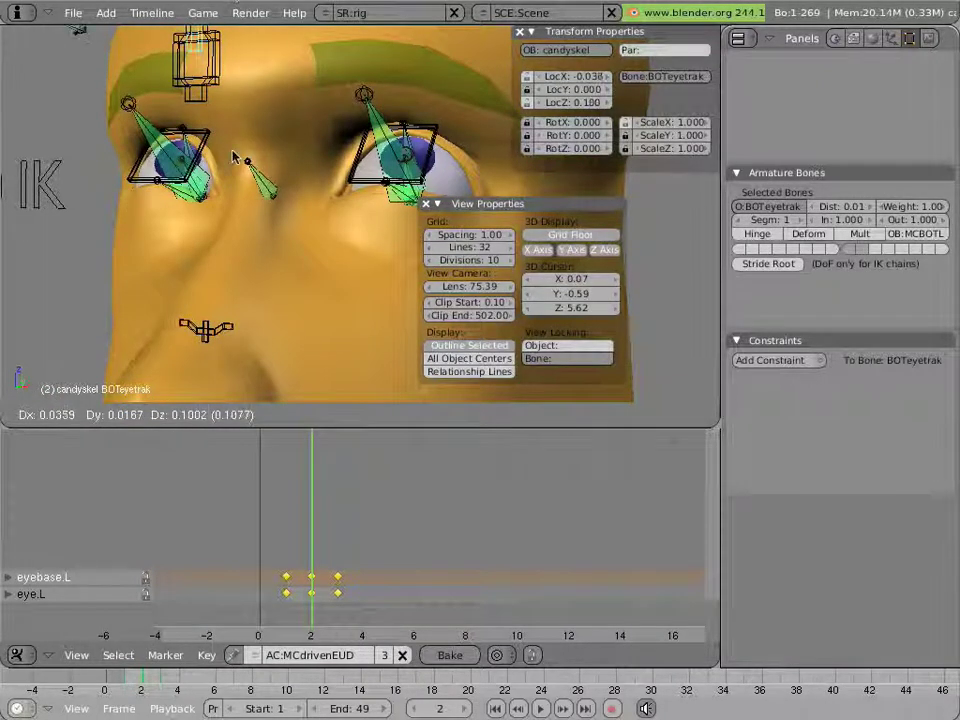
key(Escape)
key(b)
key(b)
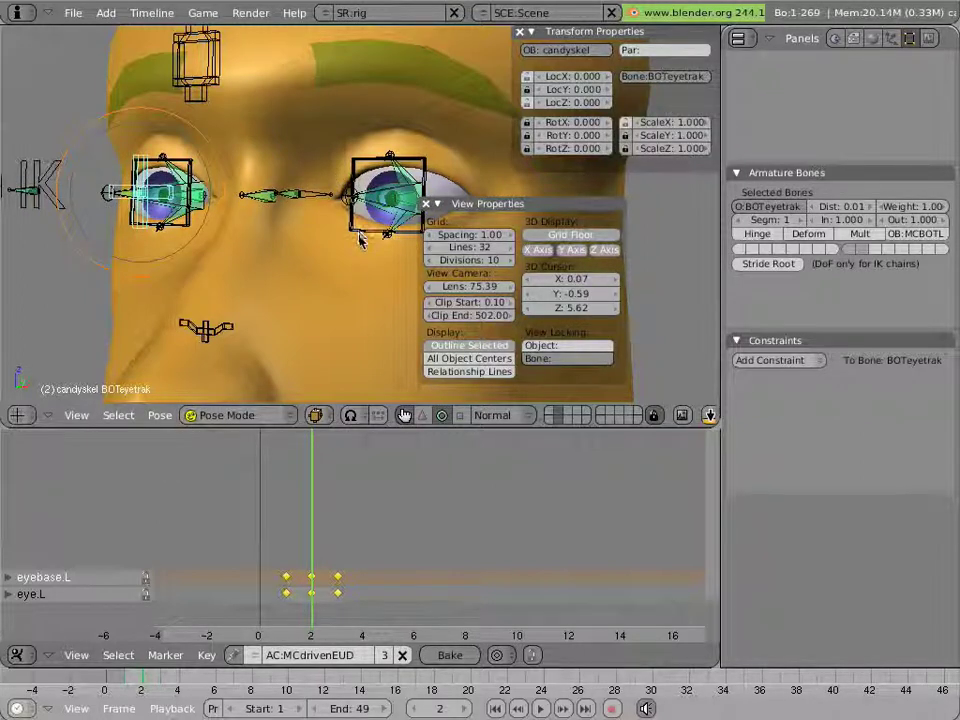
scroll(360, 238, up, 3)
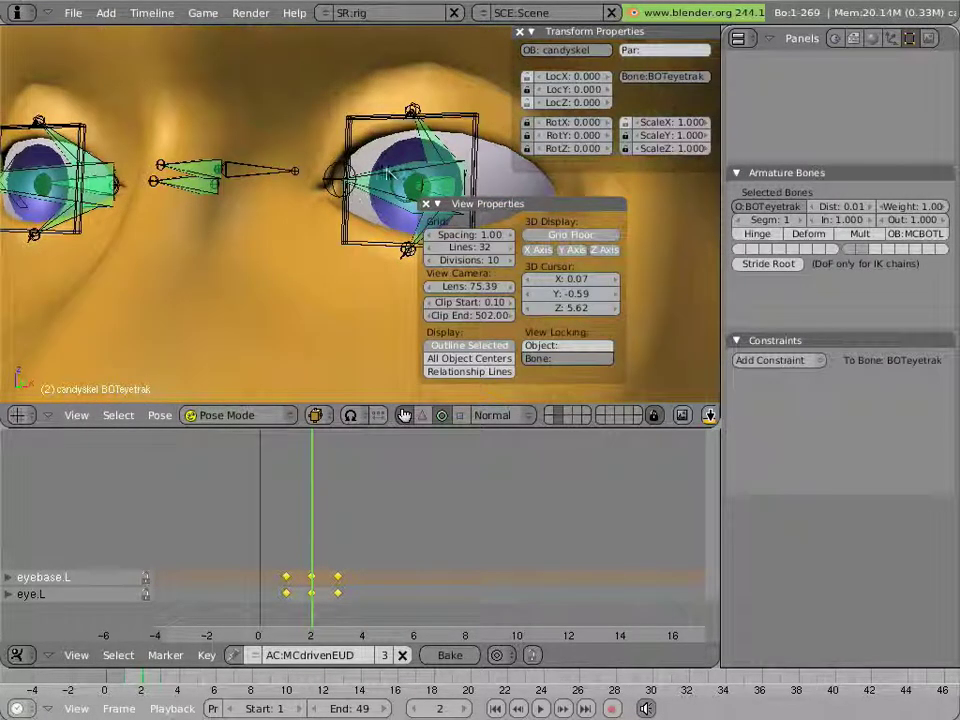
right_click(388, 173)
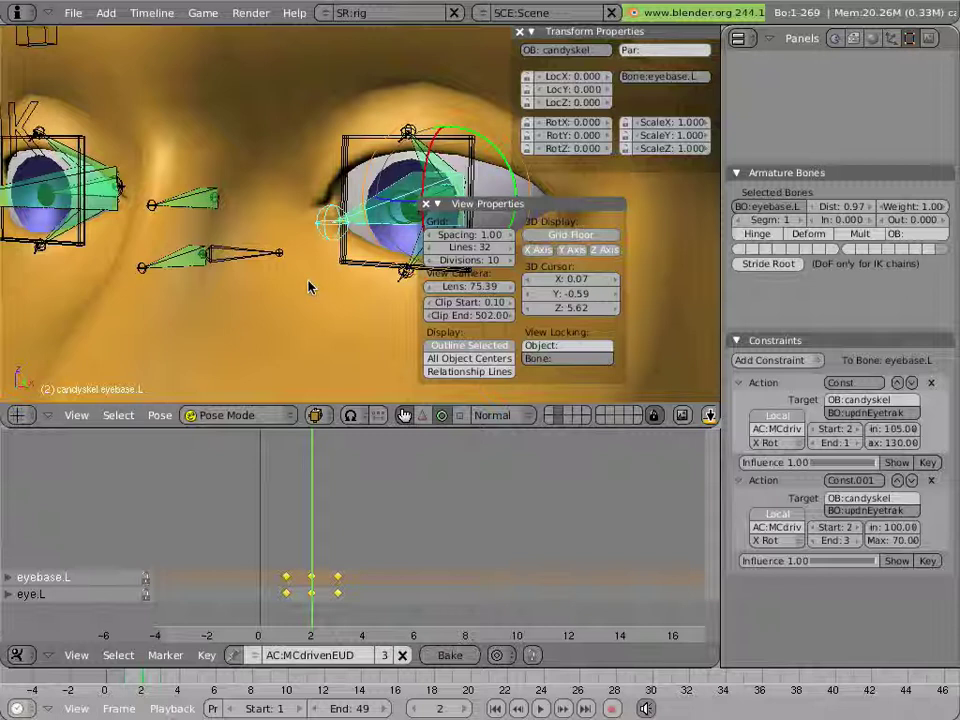
- Use W > Select Constraint Target and select updnEyetrak to view its Locked Track to BOTeyetrak
key(w)
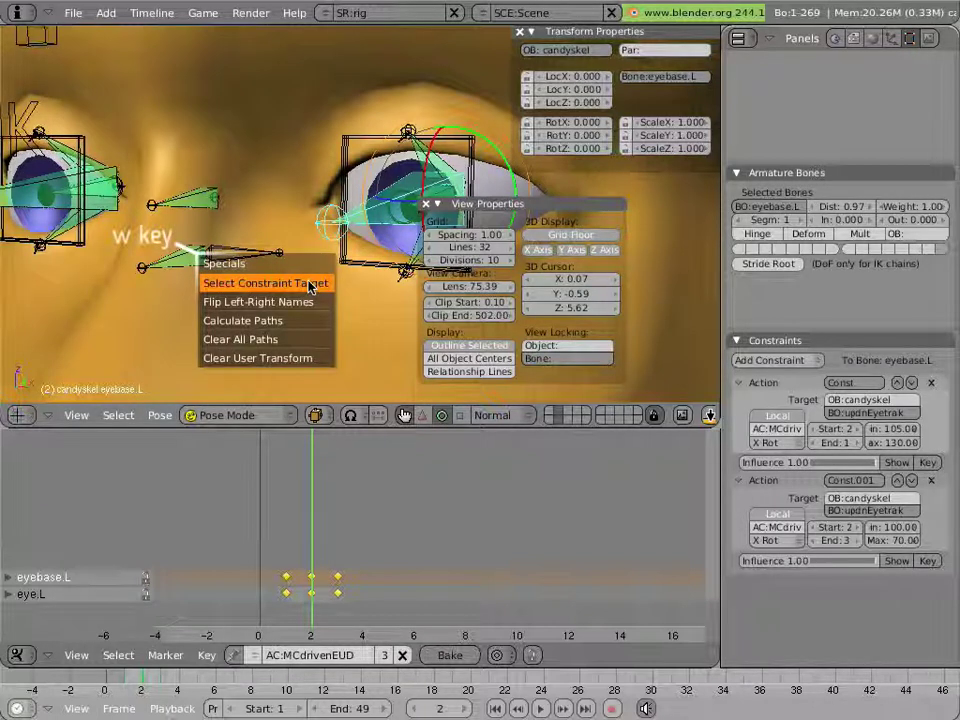
click(310, 284)
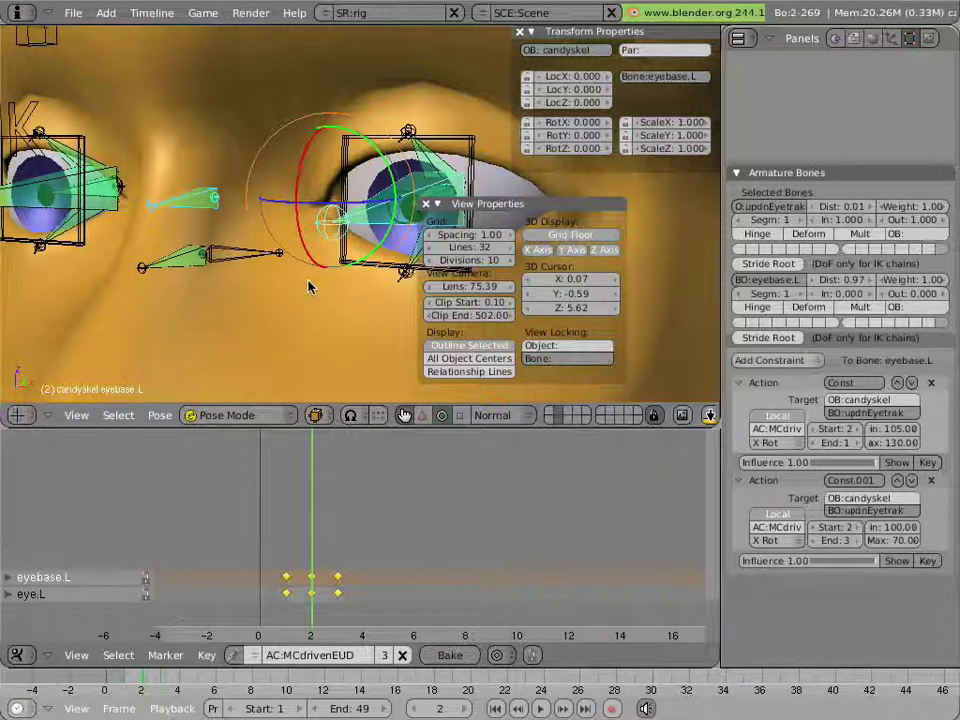
right_click(233, 242)
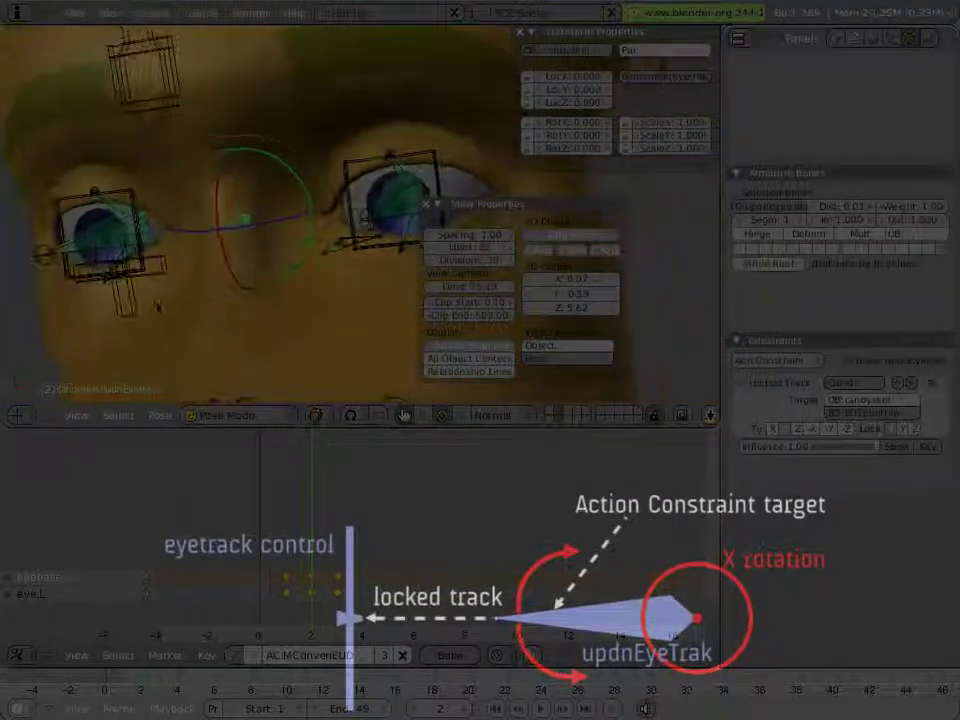
key(g)
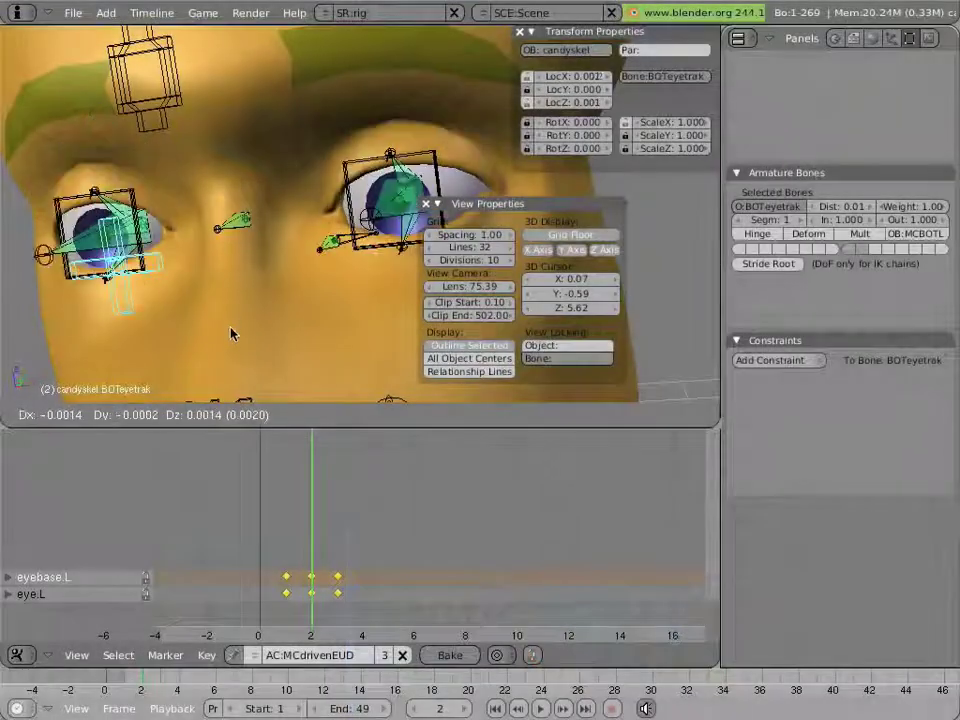
key(Escape)
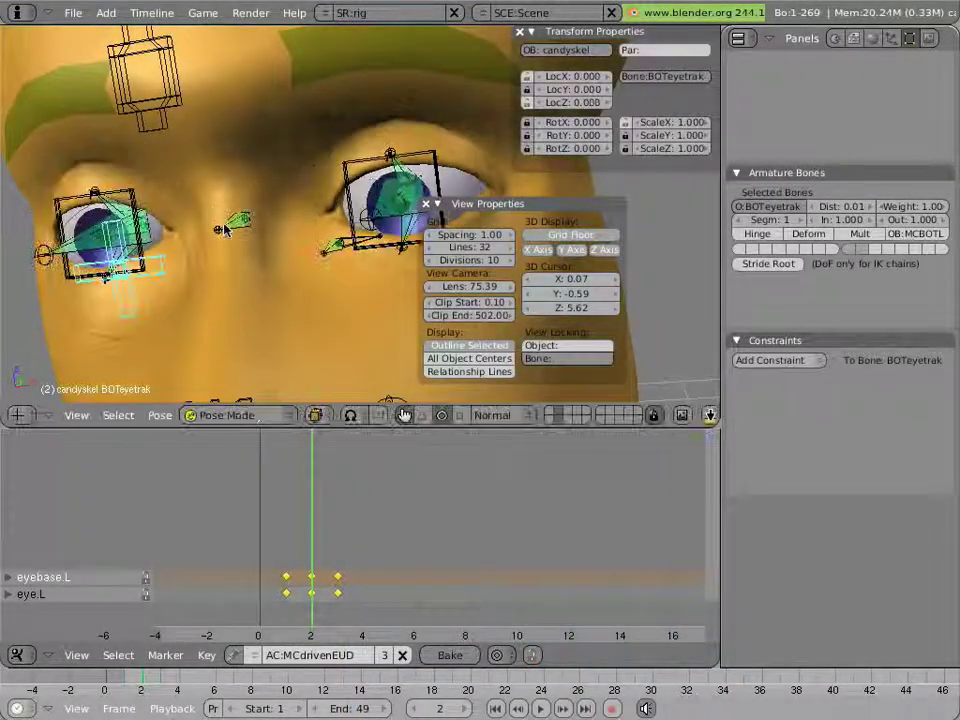
right_click(226, 230)
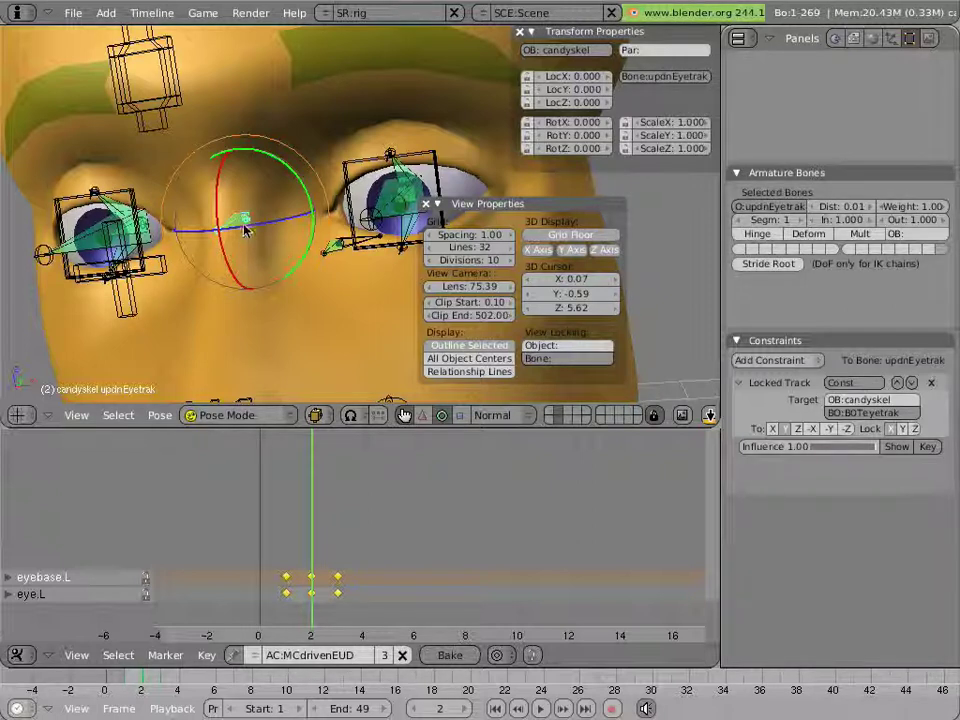
right_click(160, 268)
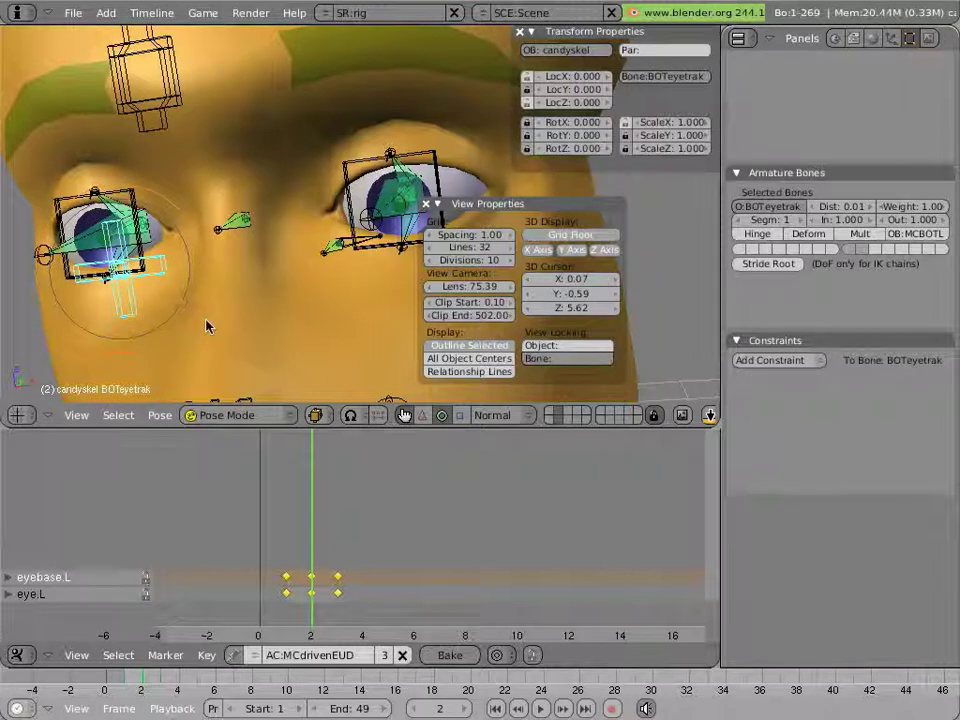
key(g)
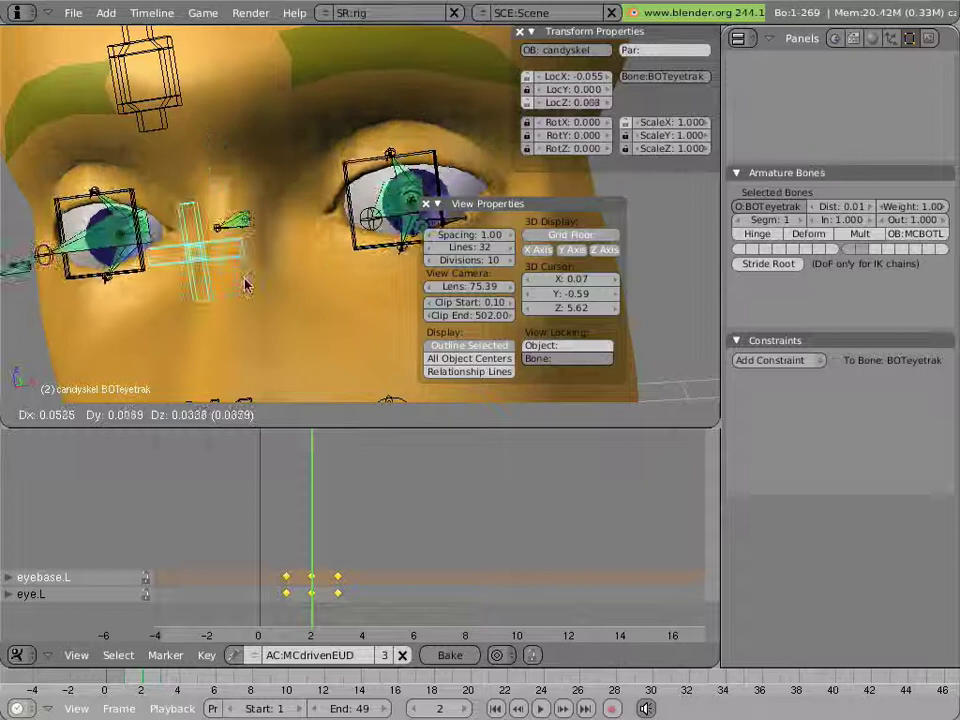
key(Escape)
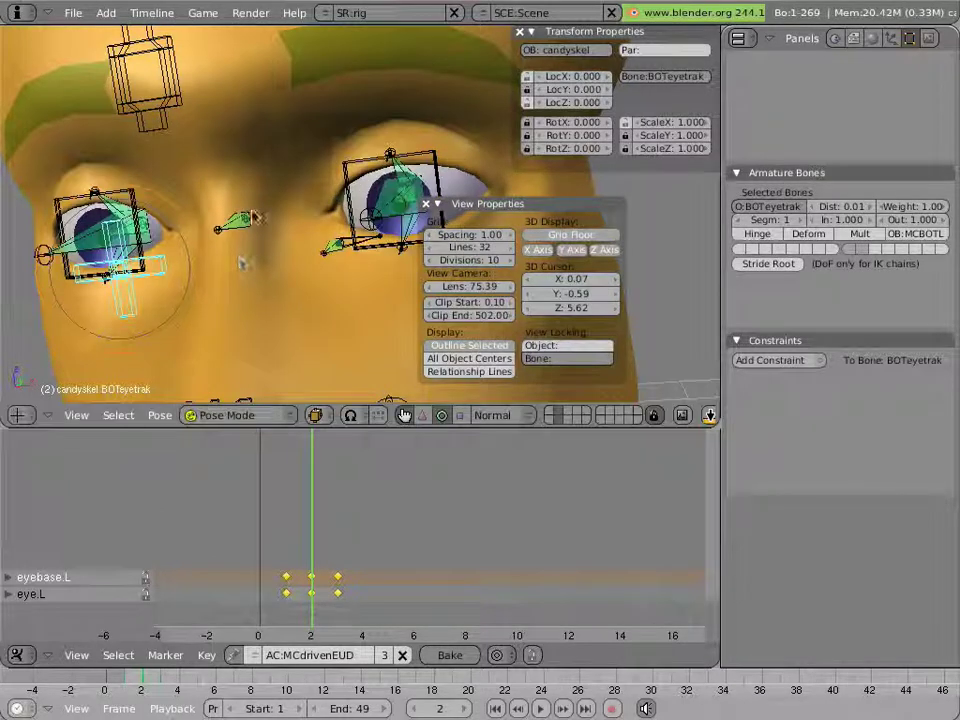
middle_drag(255, 217, 185, 163)
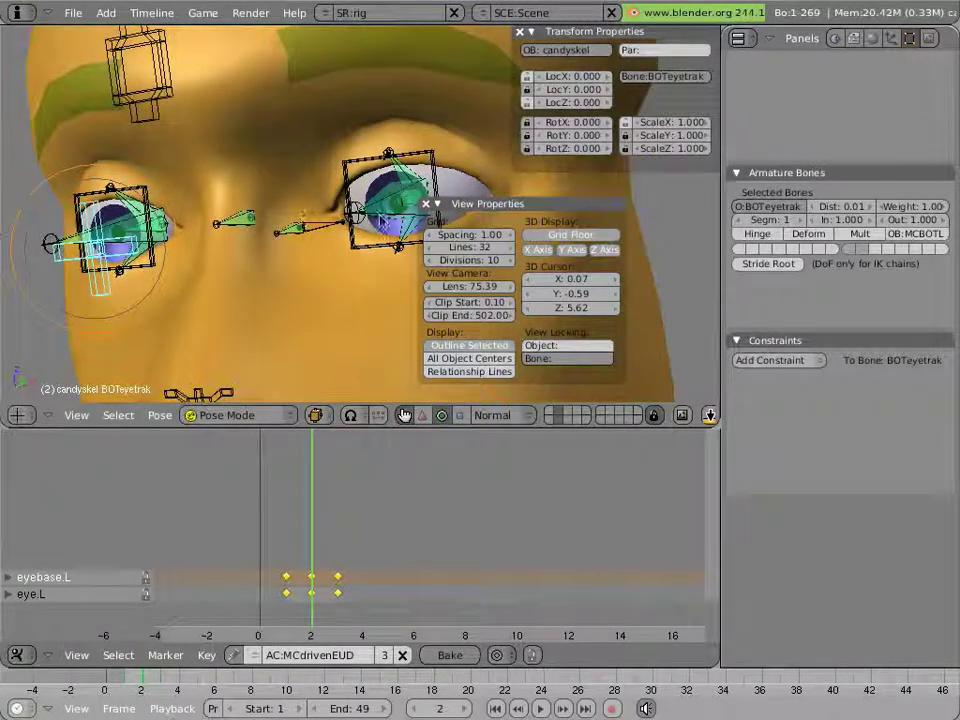
- Select eyebase.L to view its two Action constraints driven by updnEyetrak
right_click(388, 248)
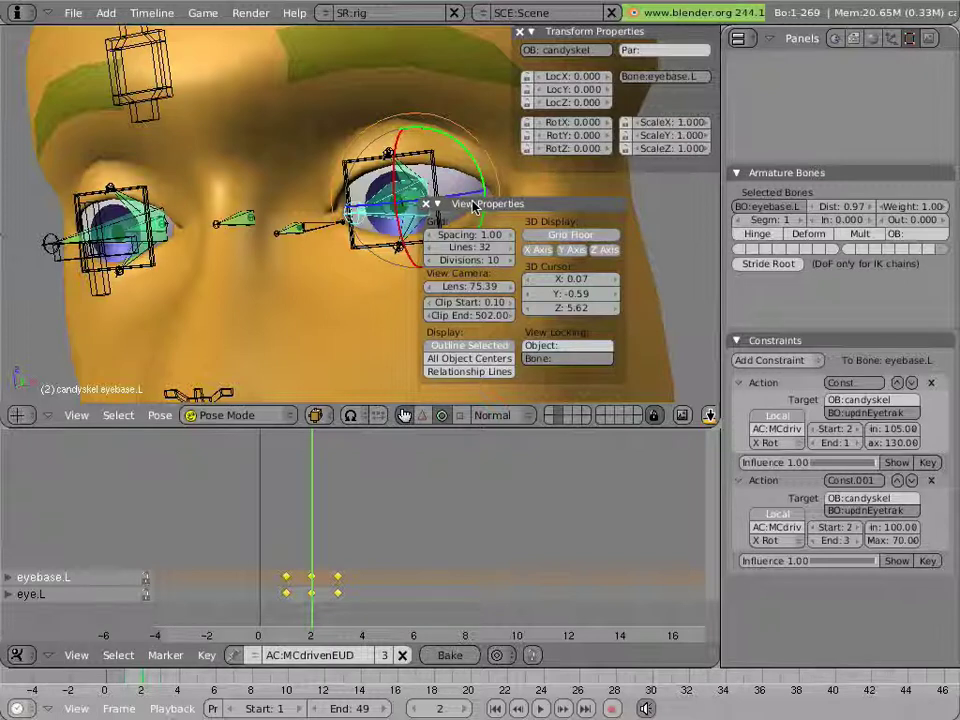
- Select the eye.L bone and review its two updnEyetrak Action constraints and Locked Track to eyetarg.L
scroll(373, 232, up, 3)
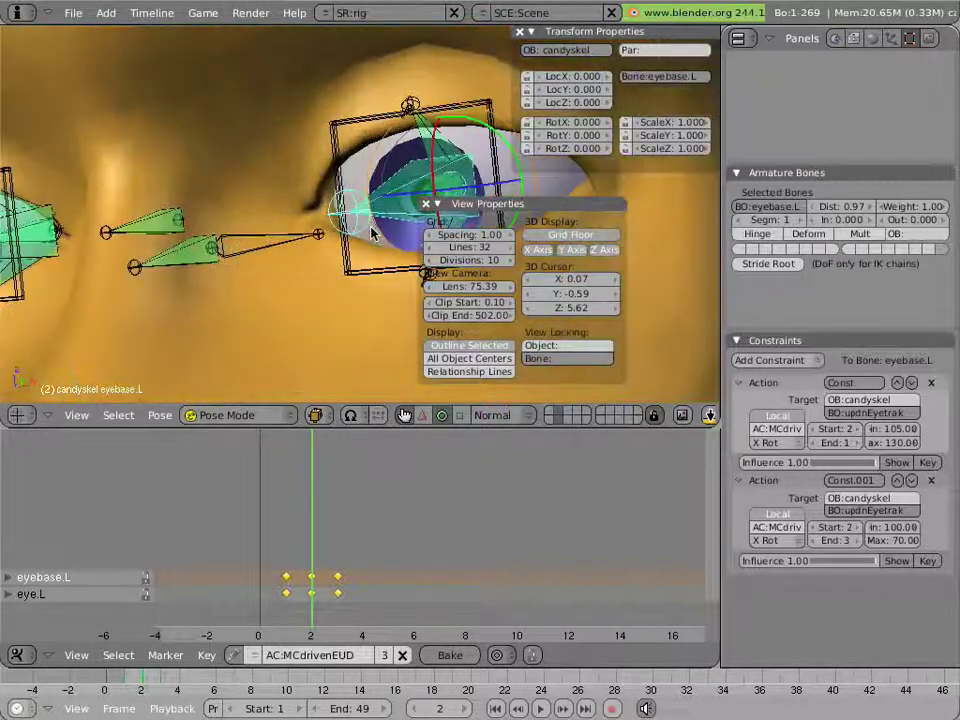
scroll(373, 232, up, 1)
scroll(373, 232, down, 3)
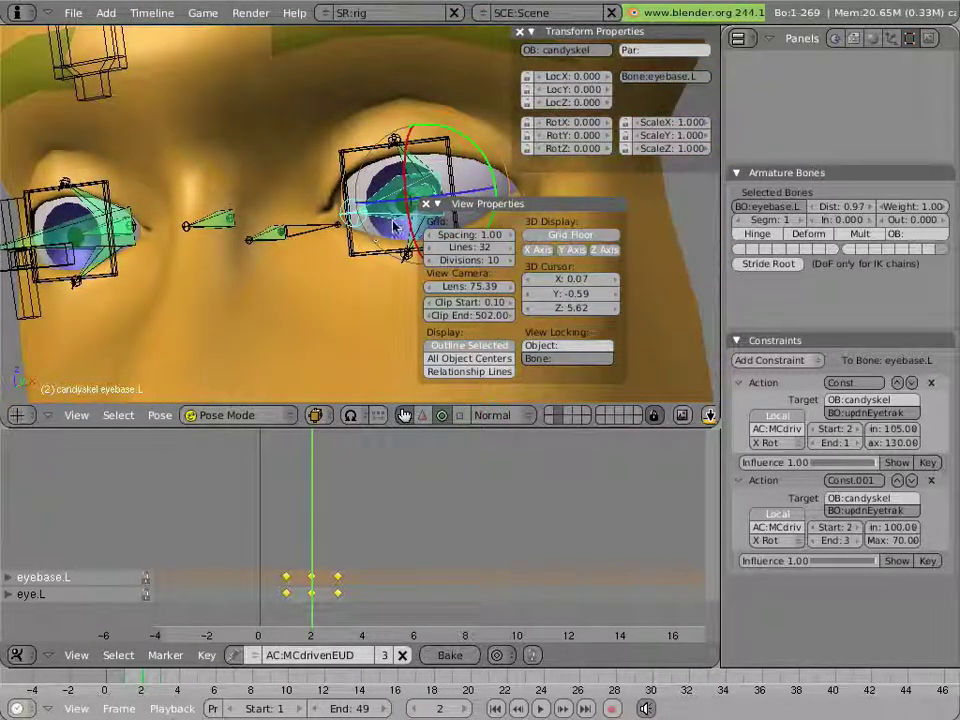
scroll(373, 232, up, 2)
scroll(390, 218, up, 1)
middle_drag(390, 218, 370, 196)
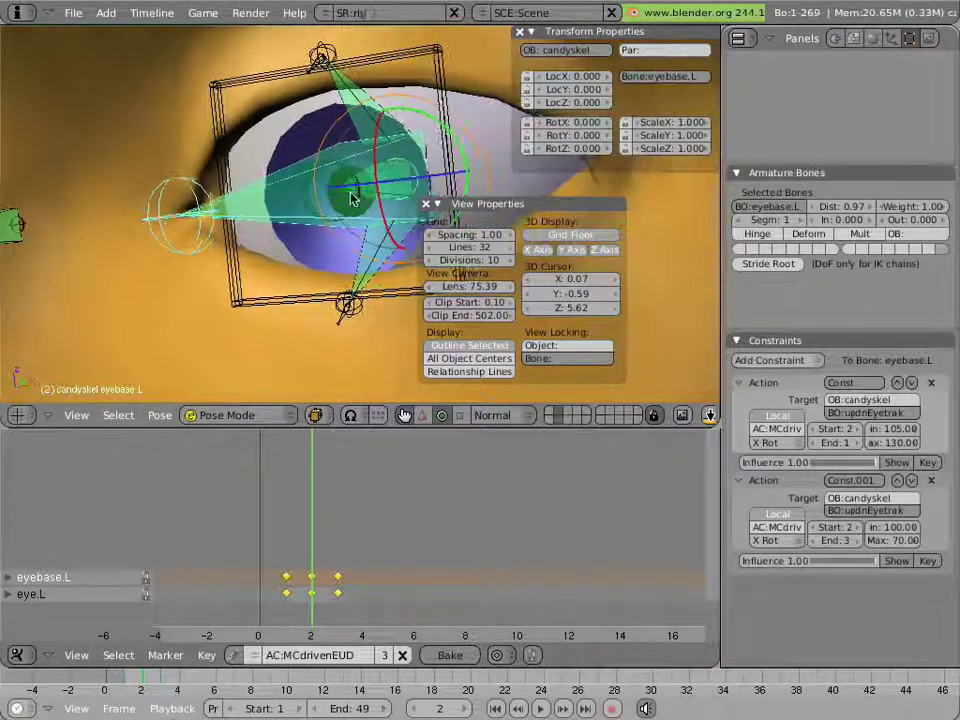
right_click(370, 196)
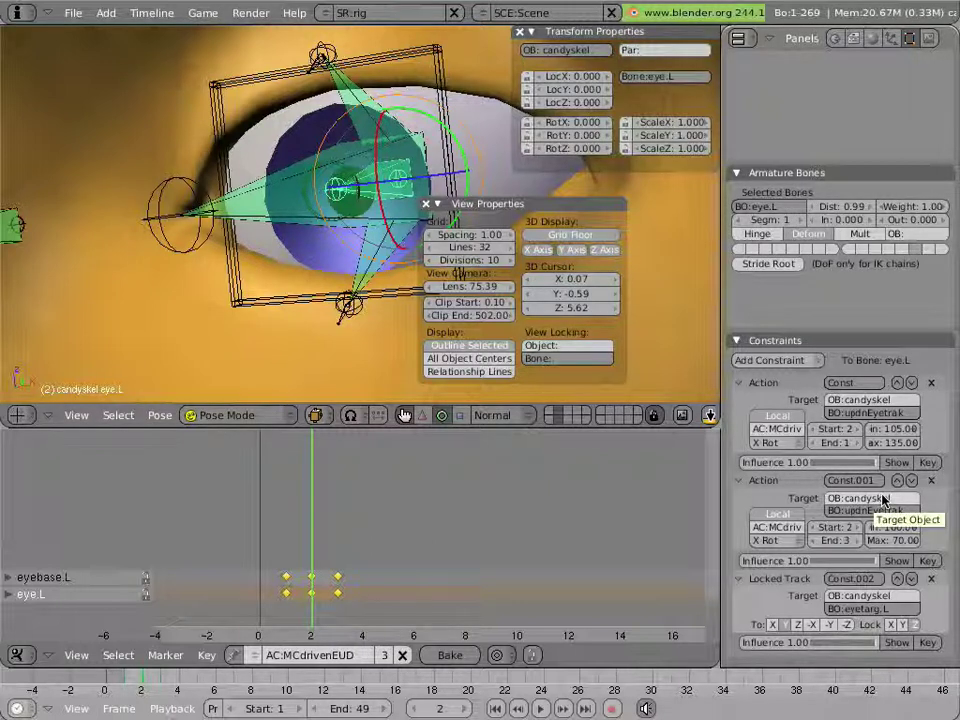
scroll(878, 496, down, 2)
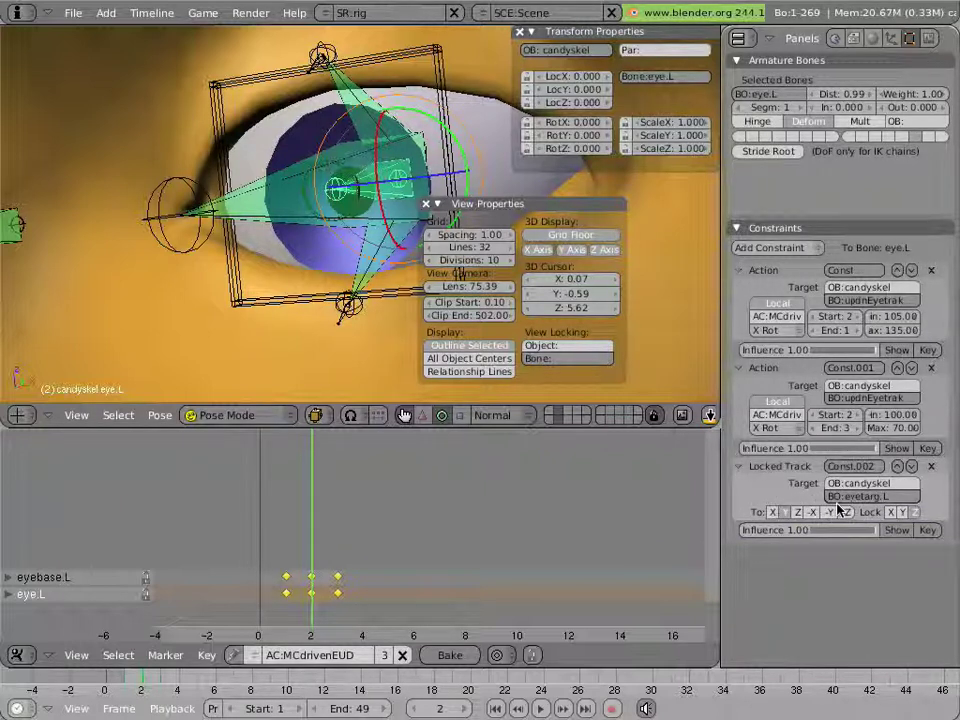
scroll(277, 265, down, 5)
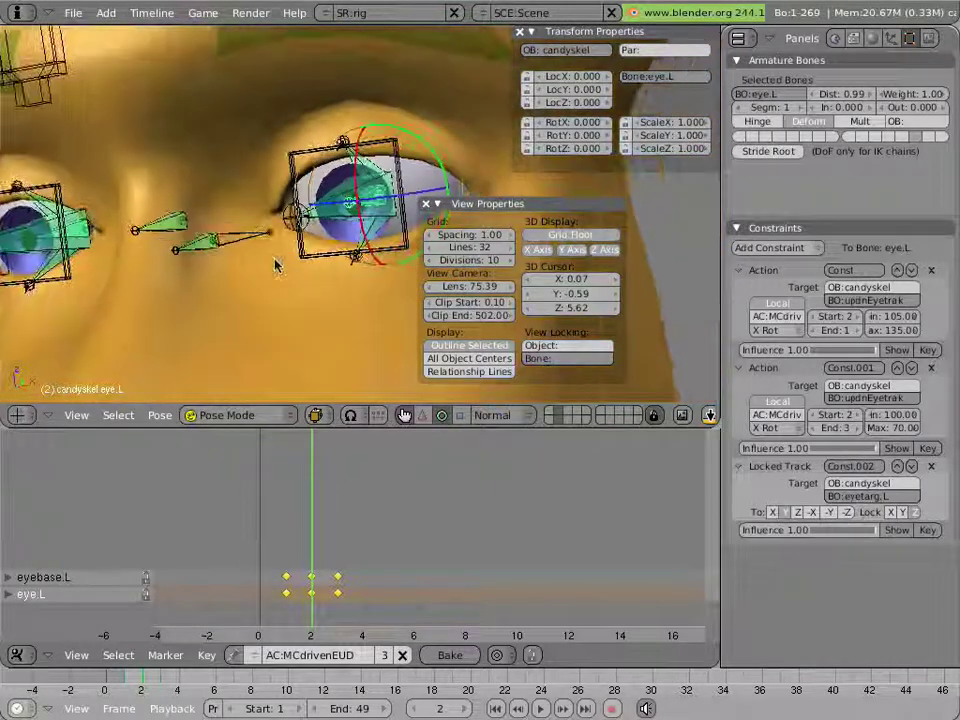
middle_drag(277, 265, 228, 210)
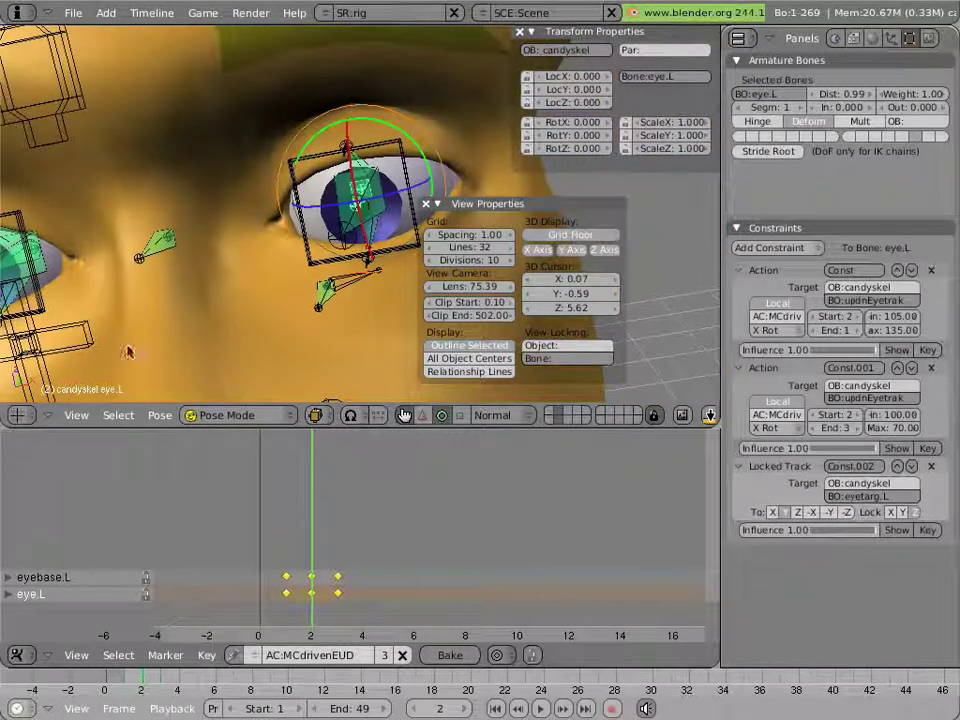
- Inspect BOTeyetrak, trakankor.L and the Copy Location bone, moving the tracker to show the eyes turning
right_click(84, 347)
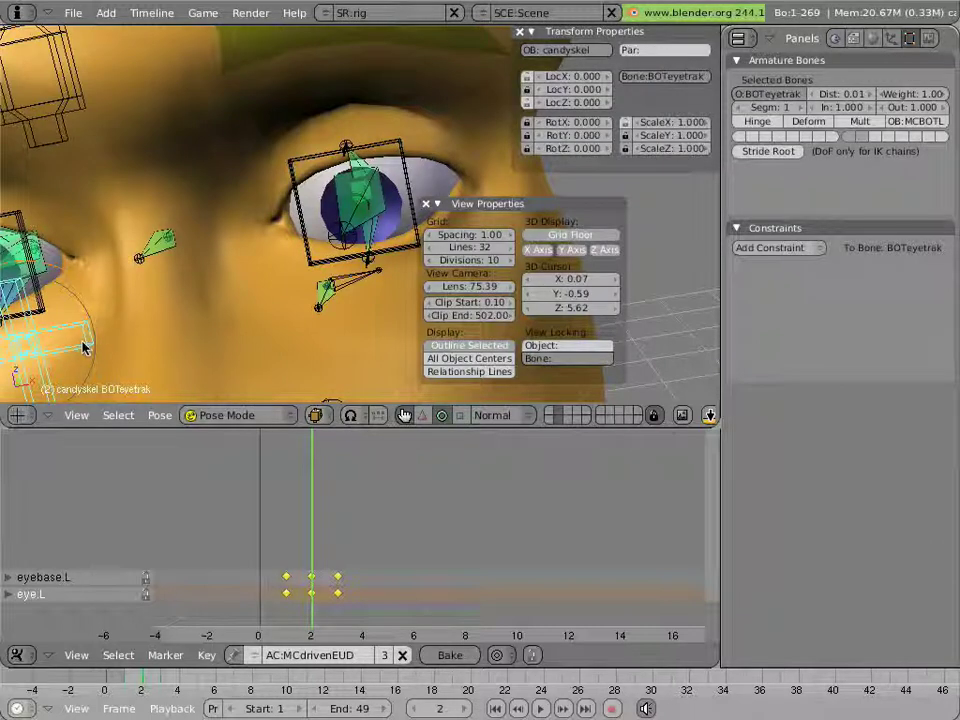
right_click(368, 283)
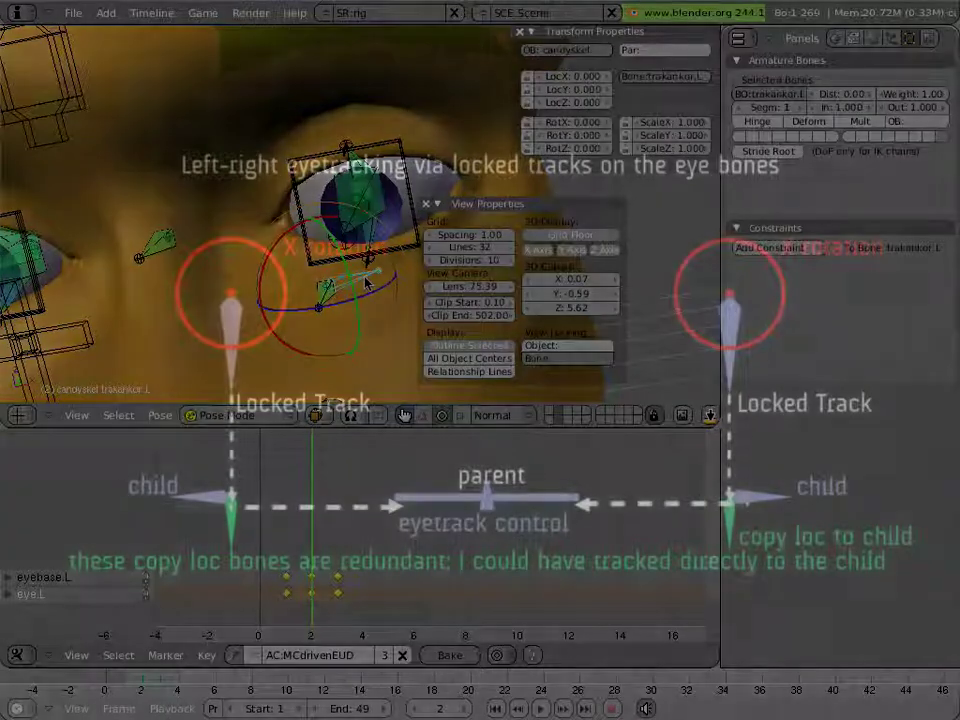
right_click(320, 308)
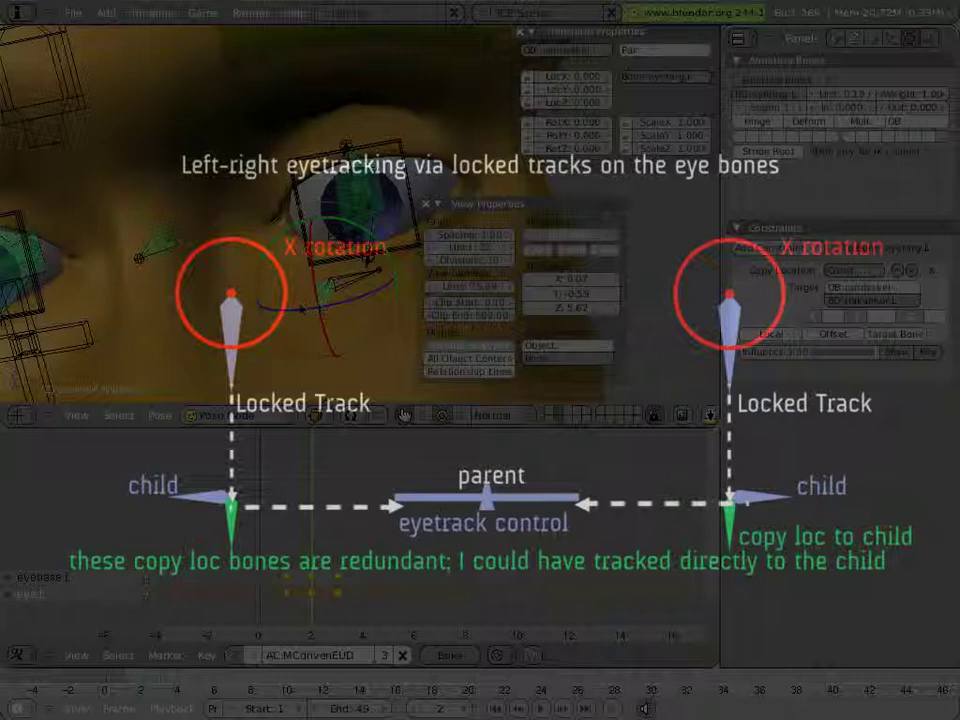
key(g)
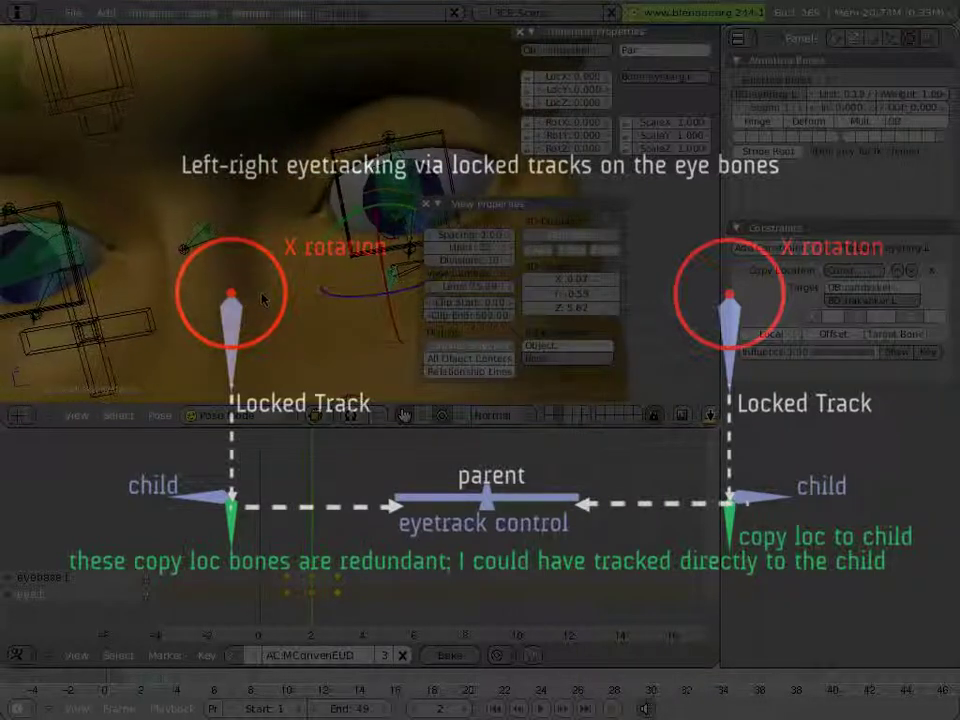
right_click(215, 225)
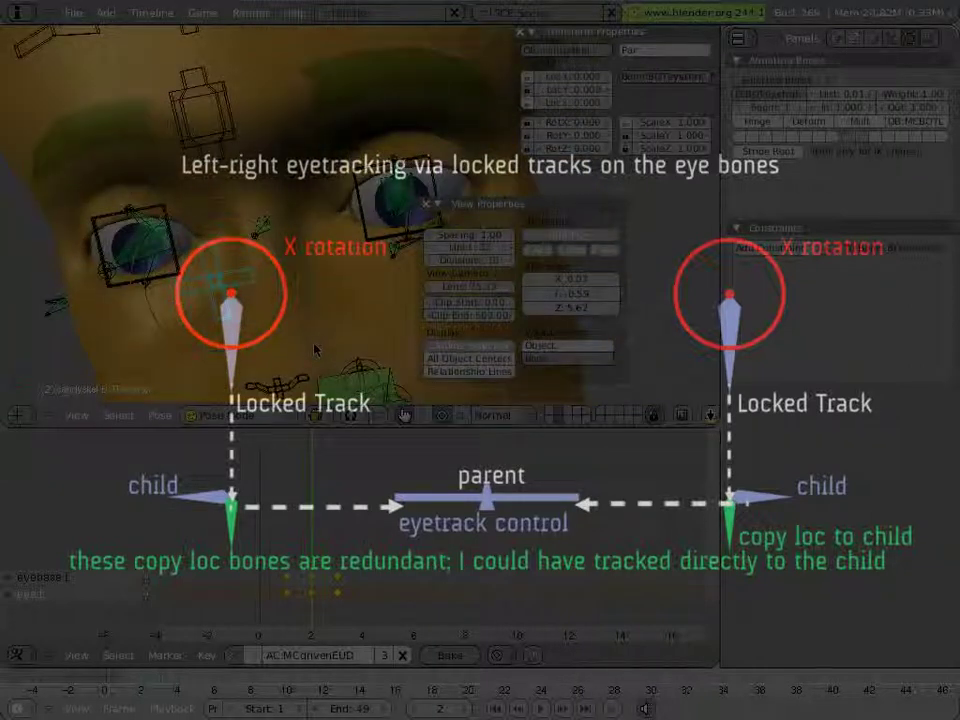
- Scale the BOTeyetrak control along X to about 3.8
key(s)
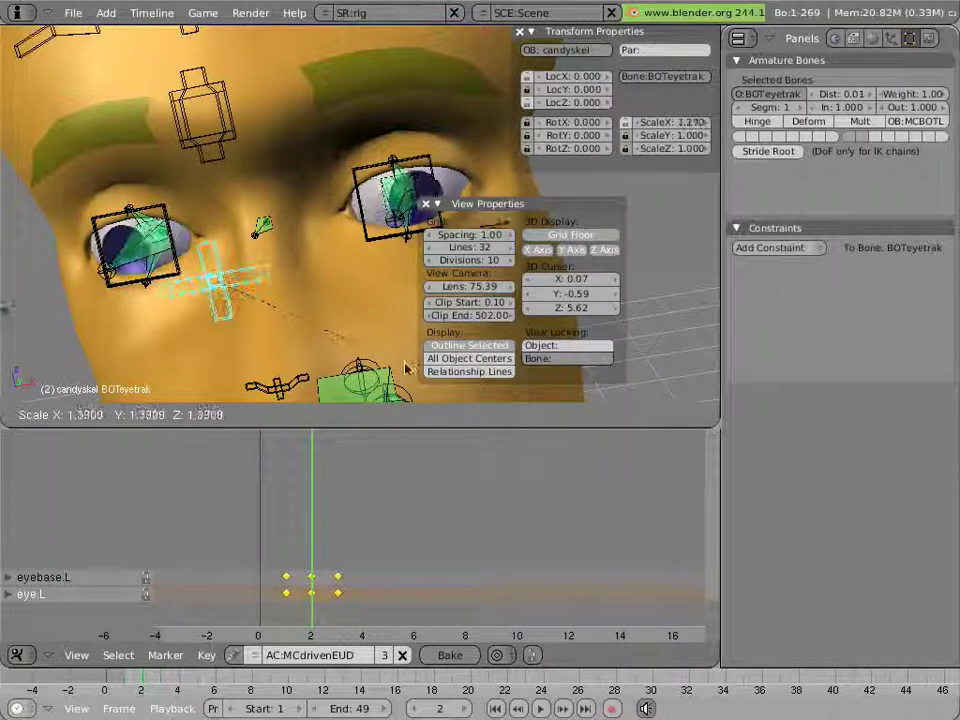
click(294, 337)
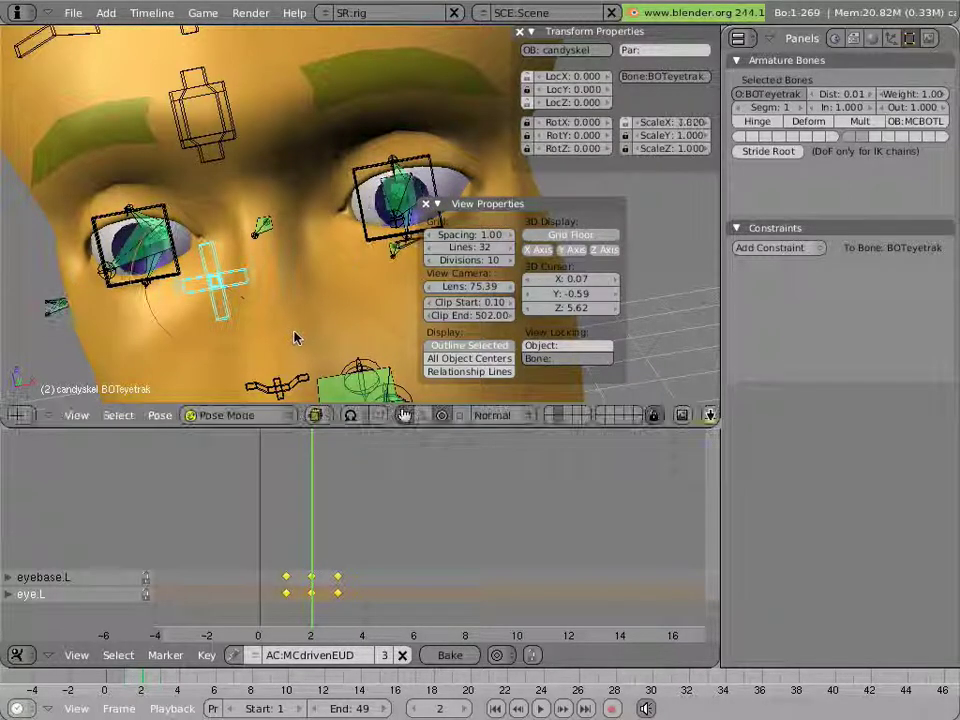
- Inspect eyebase.R's Copy Rotation and eye.R's Locked Track on eyetarg.R, then start rescaling BOTeyetrak
key(s)
right_click(117, 262)
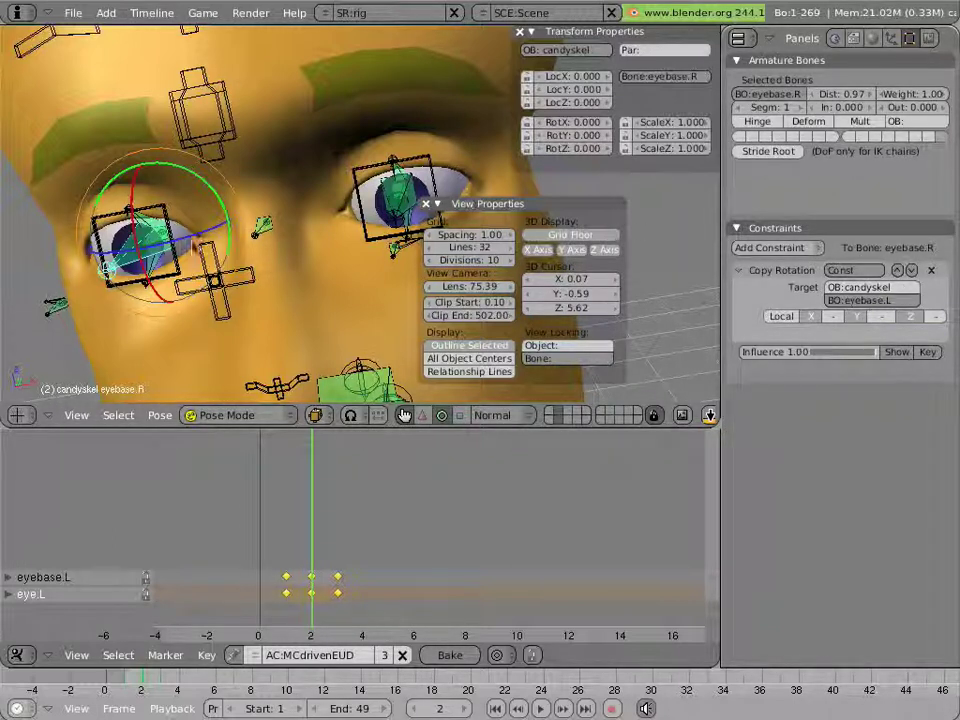
right_click(147, 250)
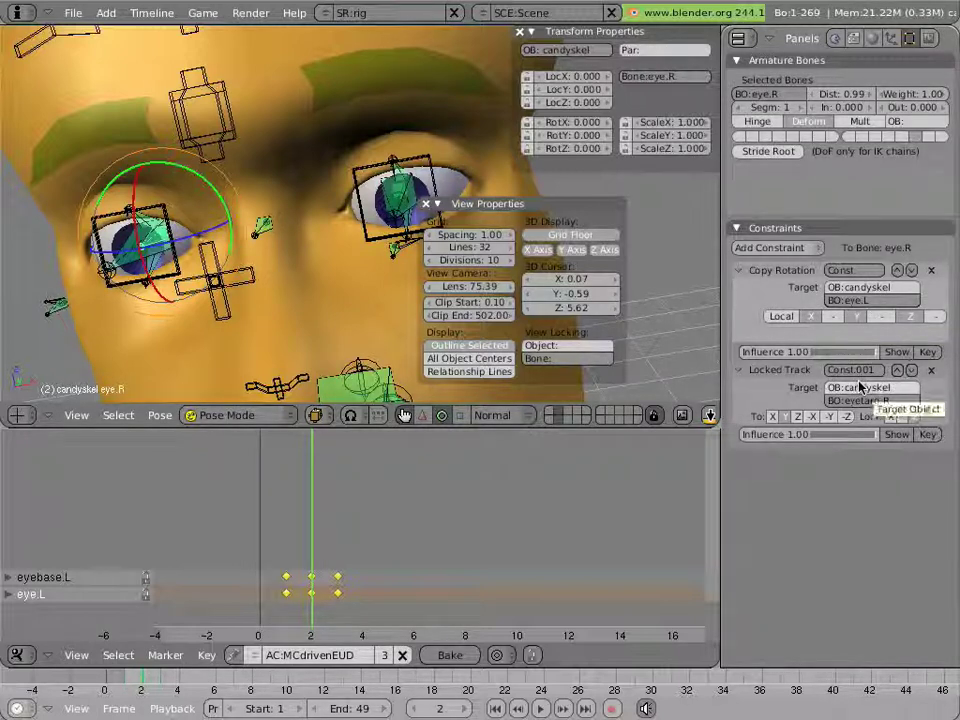
right_click(245, 277)
key(s)
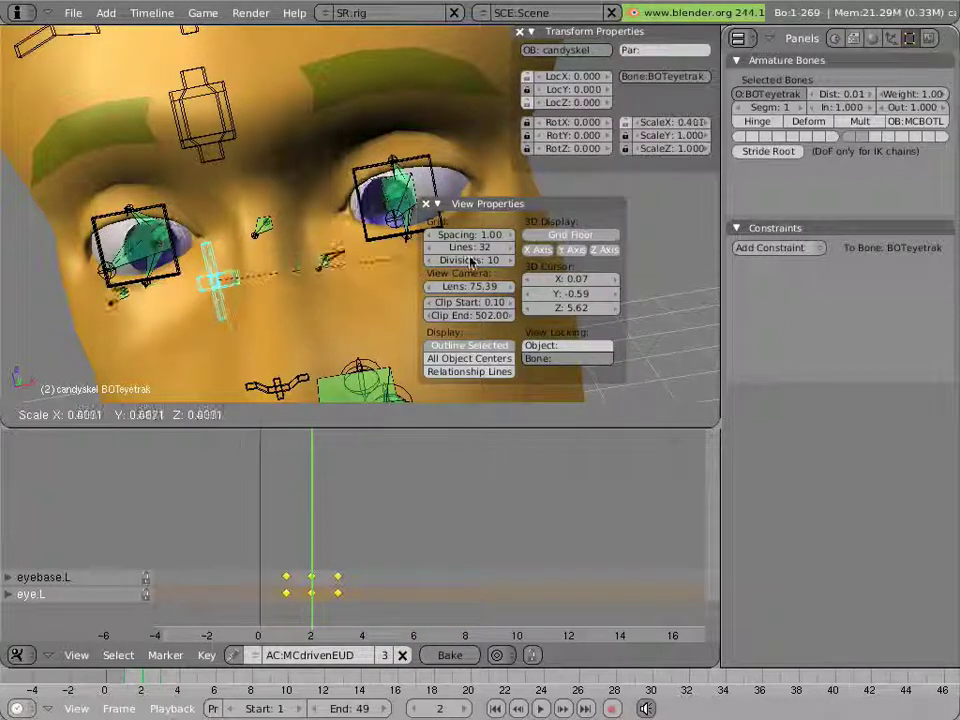
click(395, 255)
middle_drag(214, 330, 403, 415)
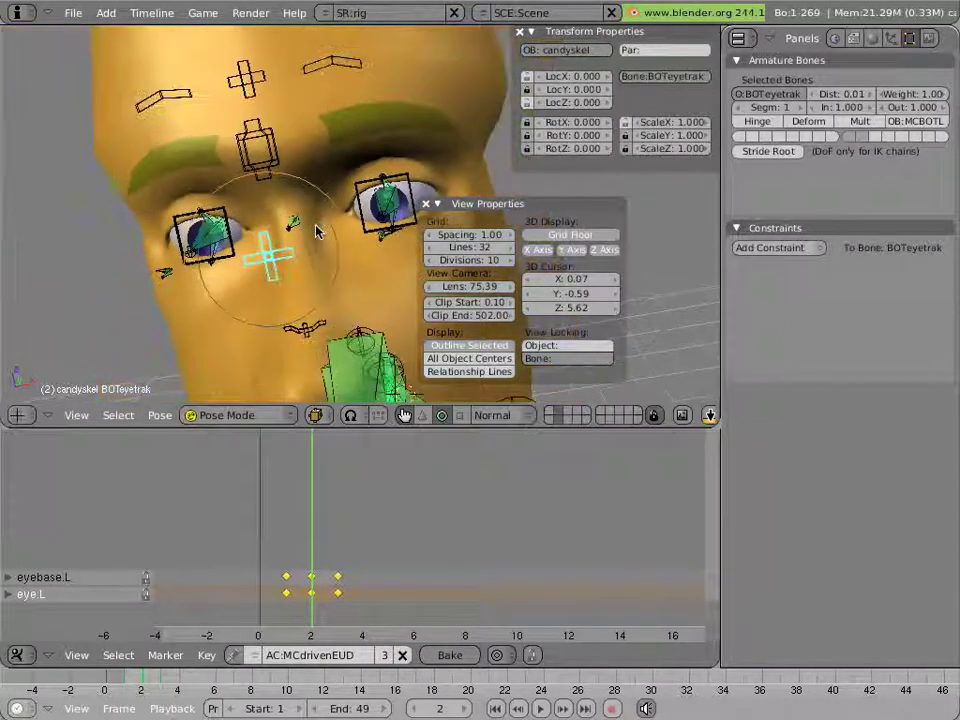
middle_drag(260, 250, 285, 232)
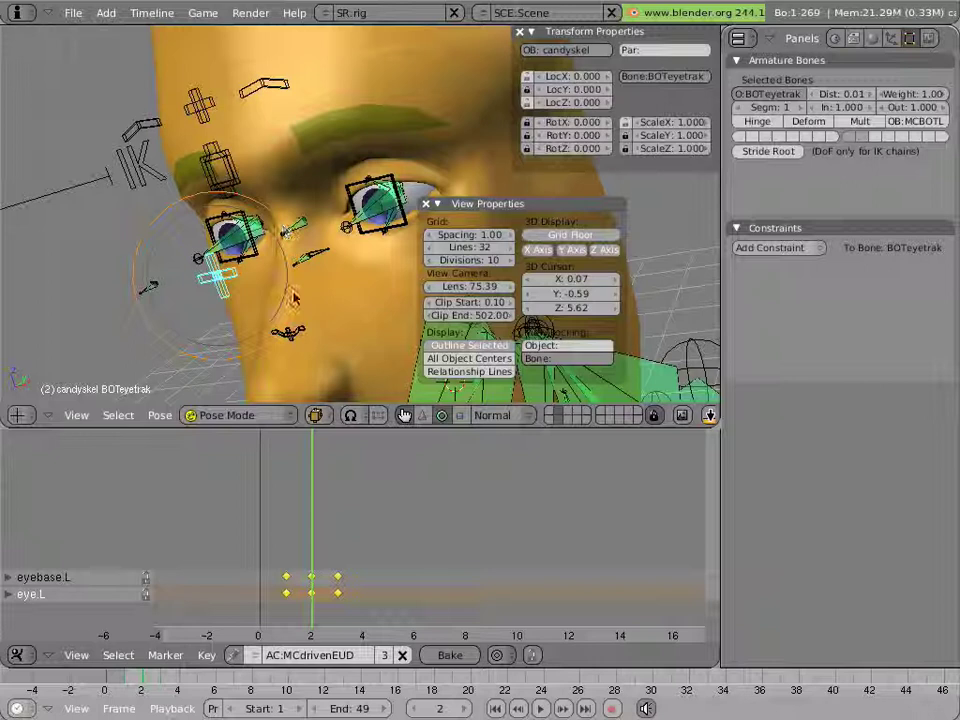
key(s)
right_click(260, 316)
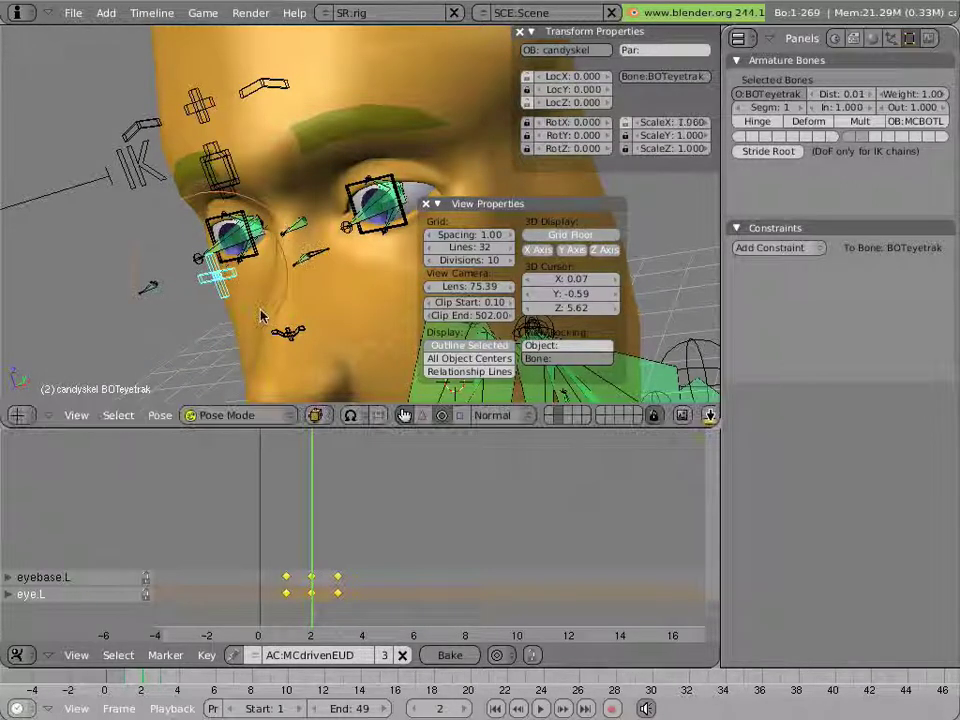
key(g)
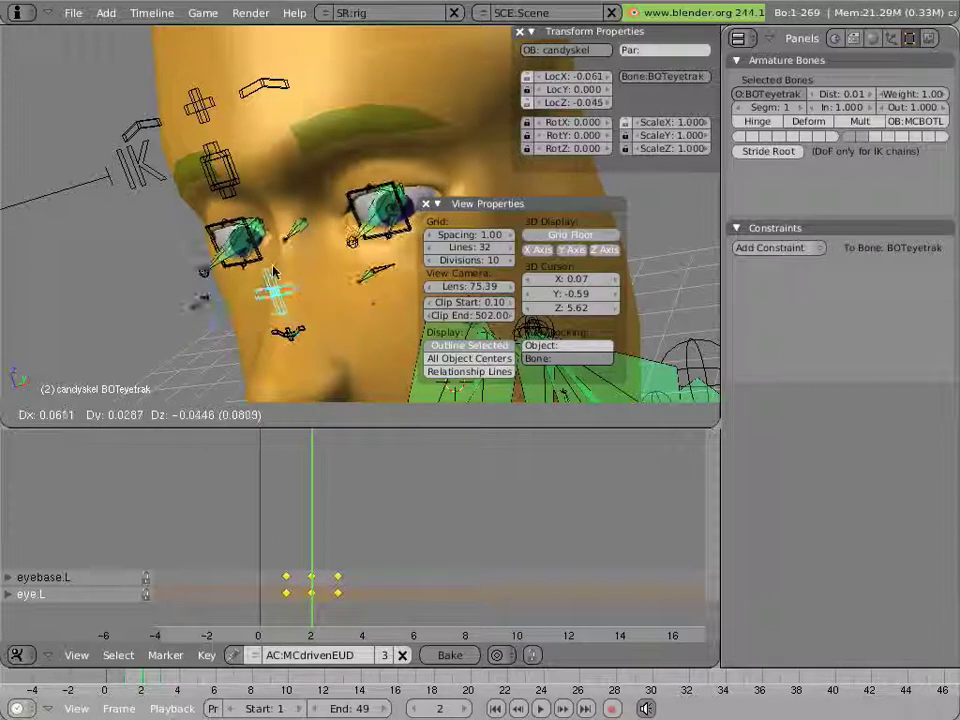
click(241, 258)
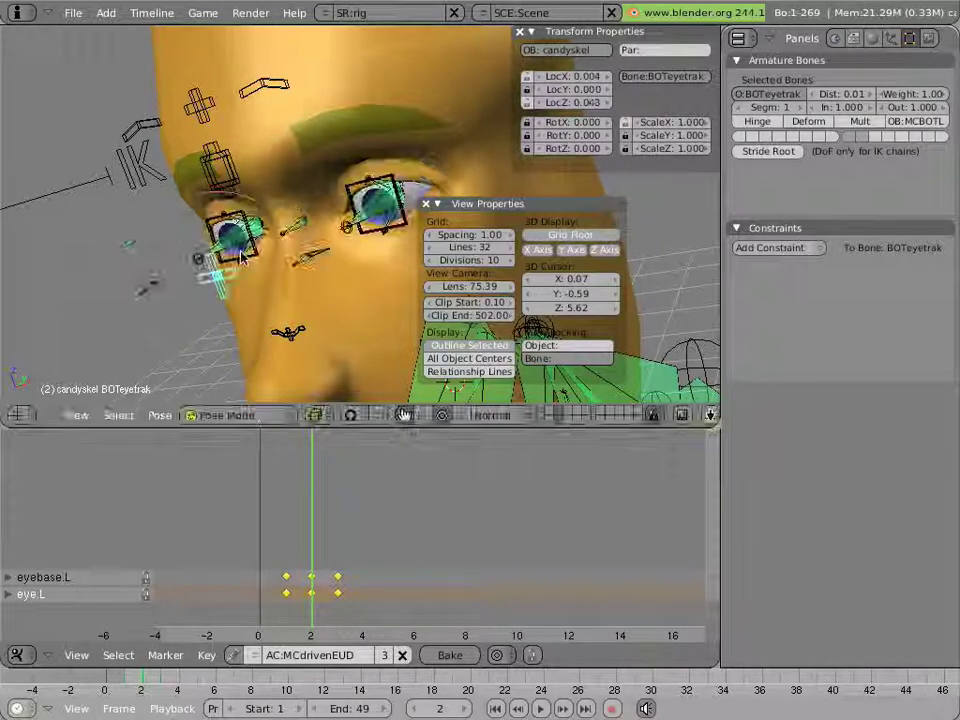
key(alt+g)
key(KP_1)
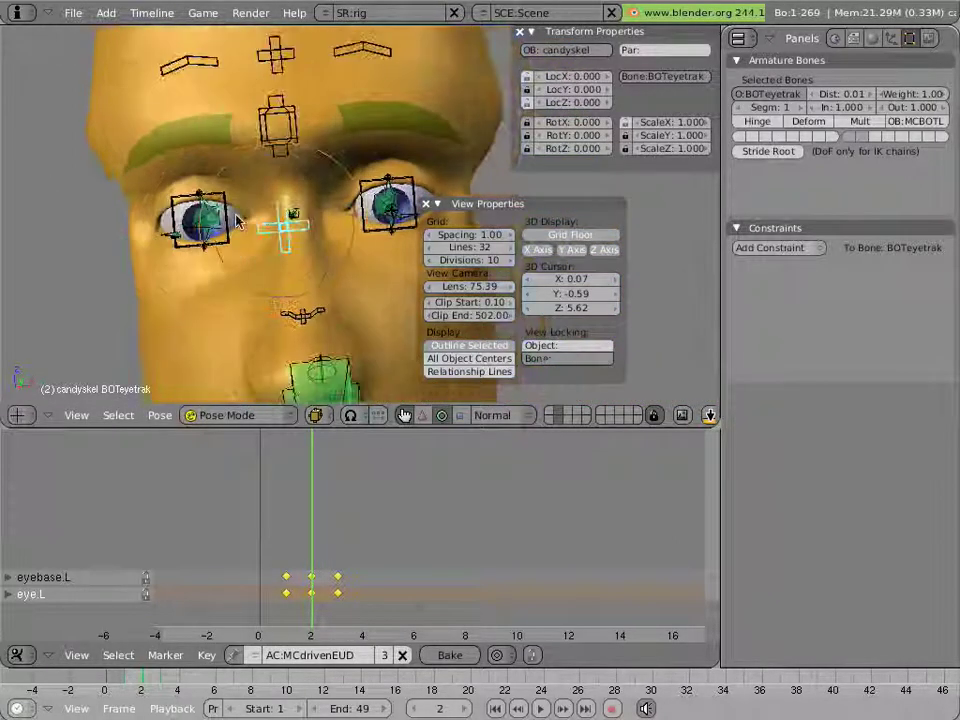